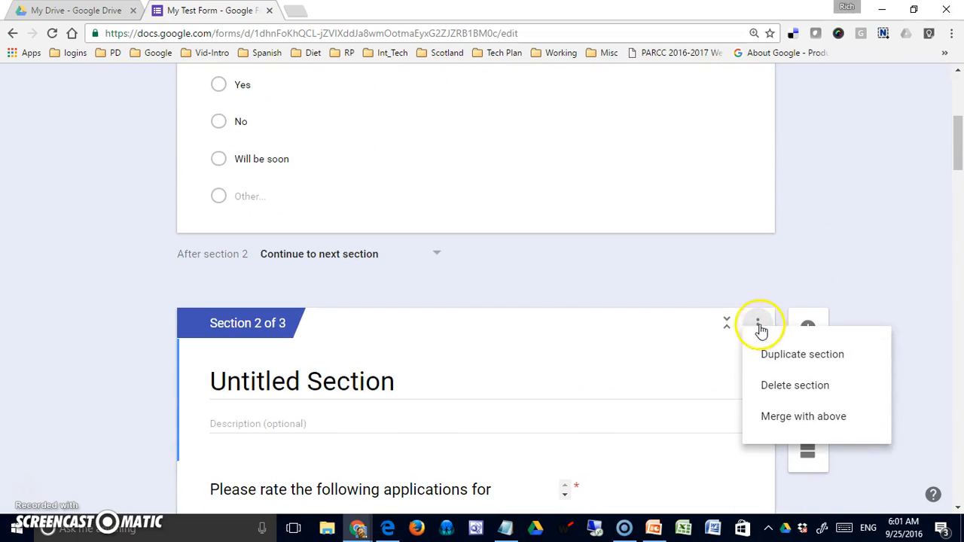
Merge the untitled section 2 of 3 with the section above it
click(759, 325)
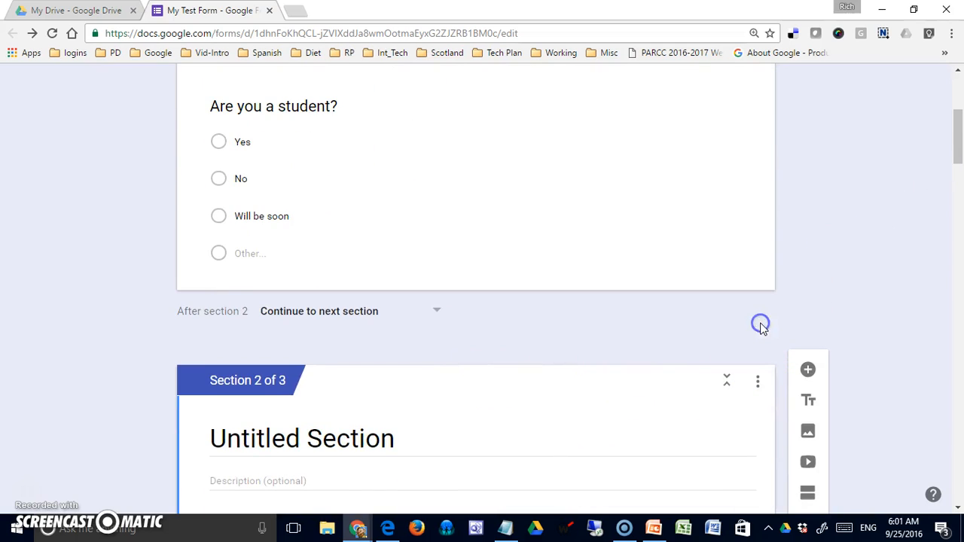
click(757, 380)
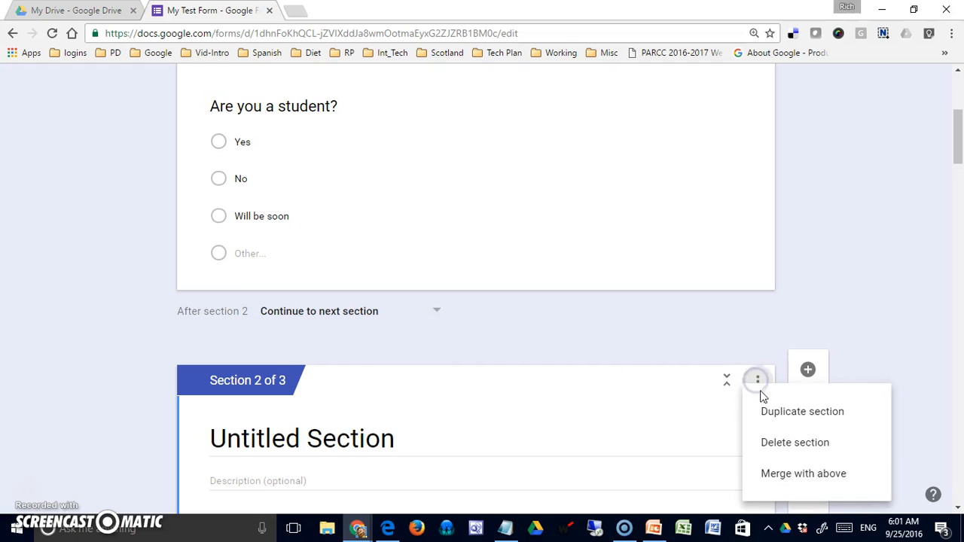
click(775, 478)
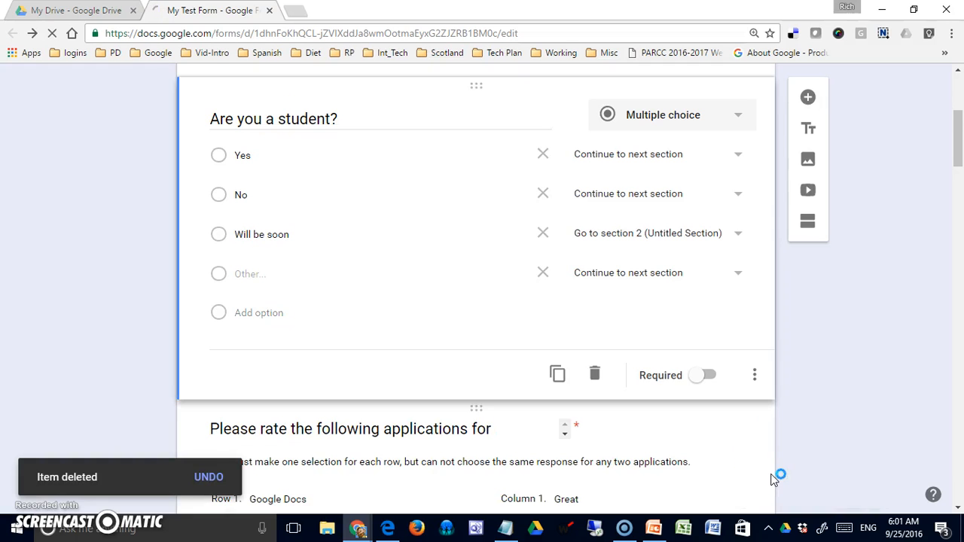
Merge the remaining untitled section, which starts with the First Name question, with the section above it
scroll(803, 440, down, 2)
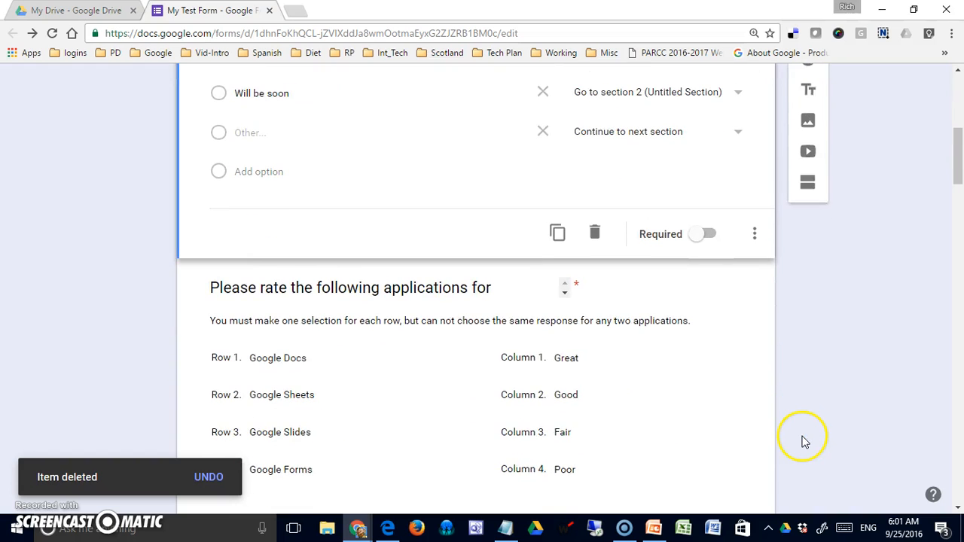
scroll(813, 428, up, 6)
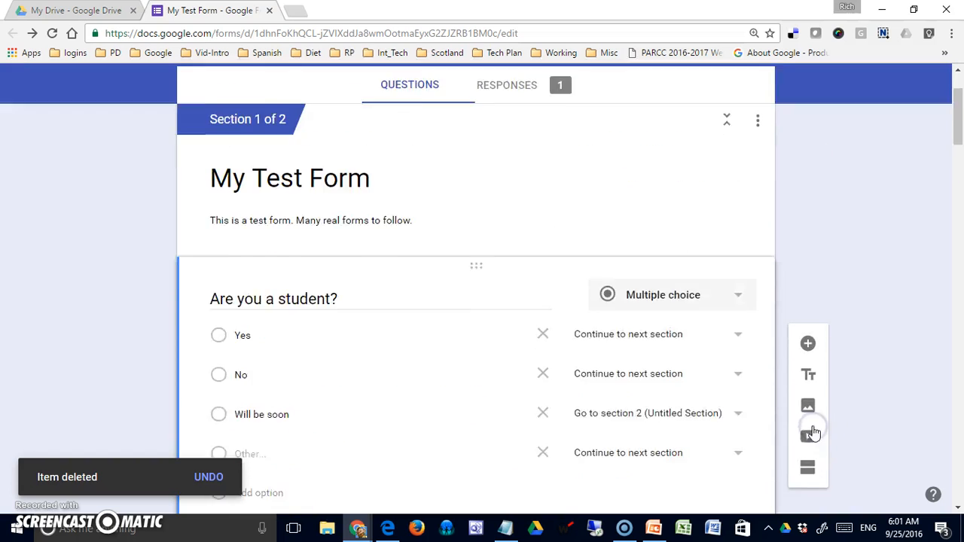
scroll(814, 428, down, 8)
scroll(818, 432, down, 15)
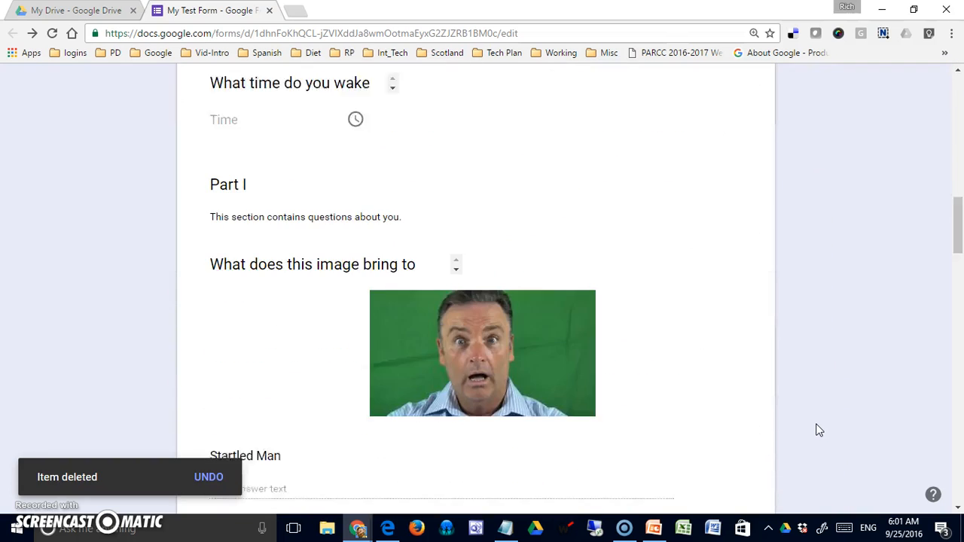
scroll(819, 432, down, 3)
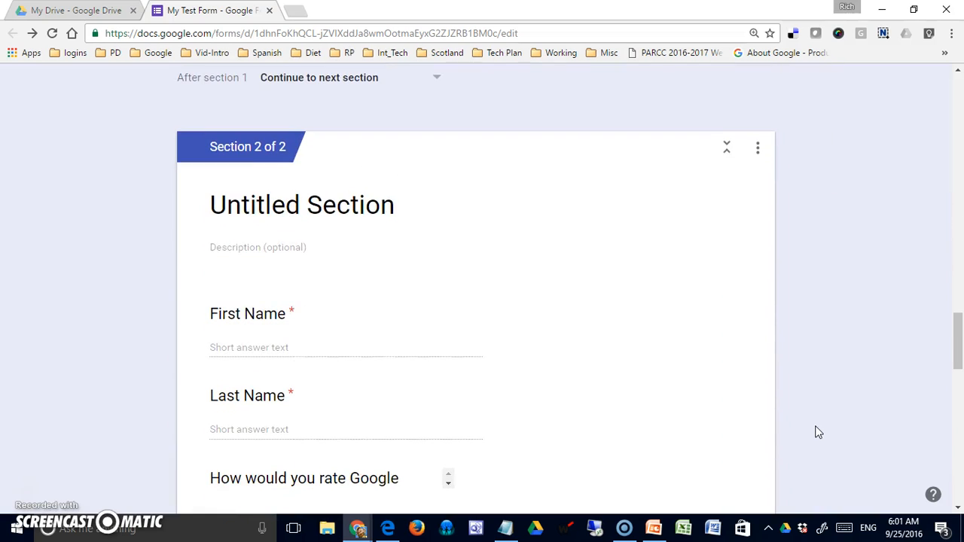
click(771, 245)
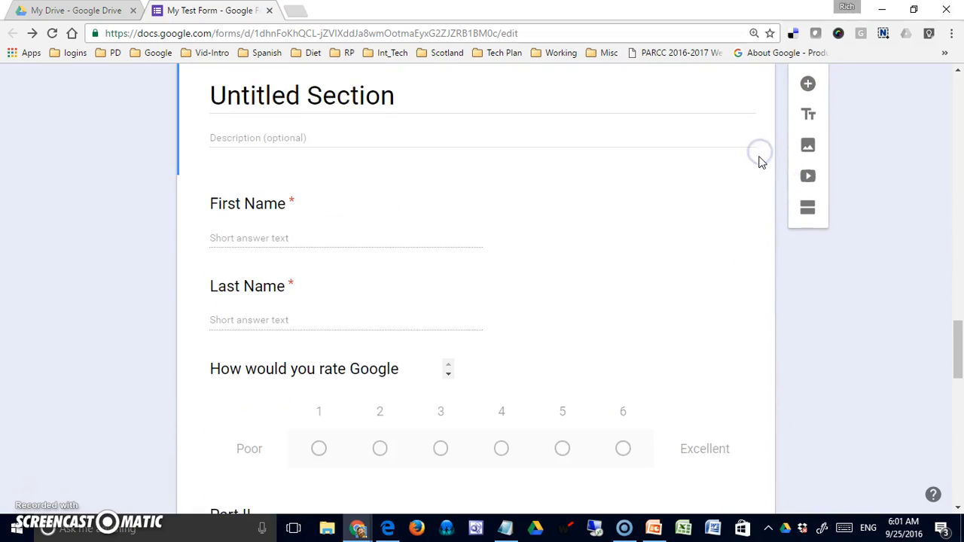
click(756, 181)
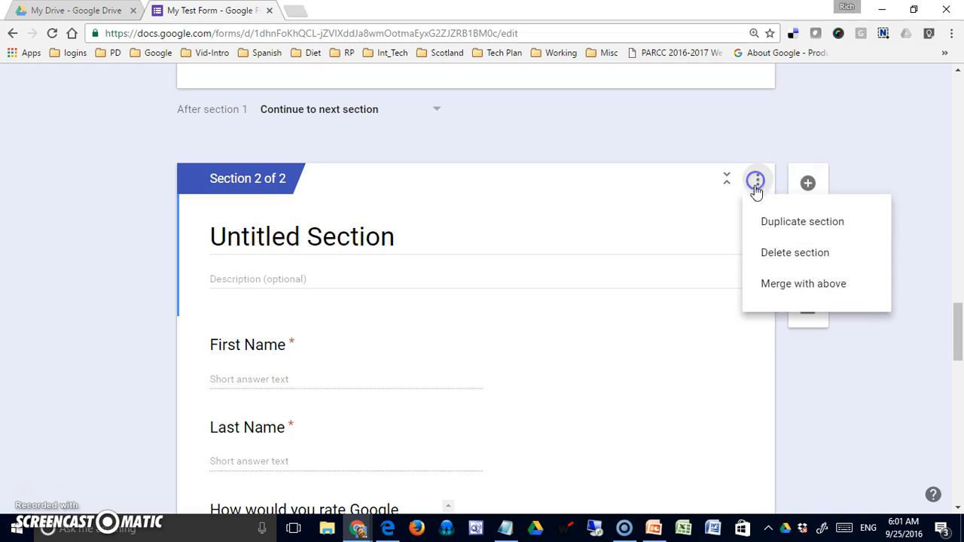
click(771, 282)
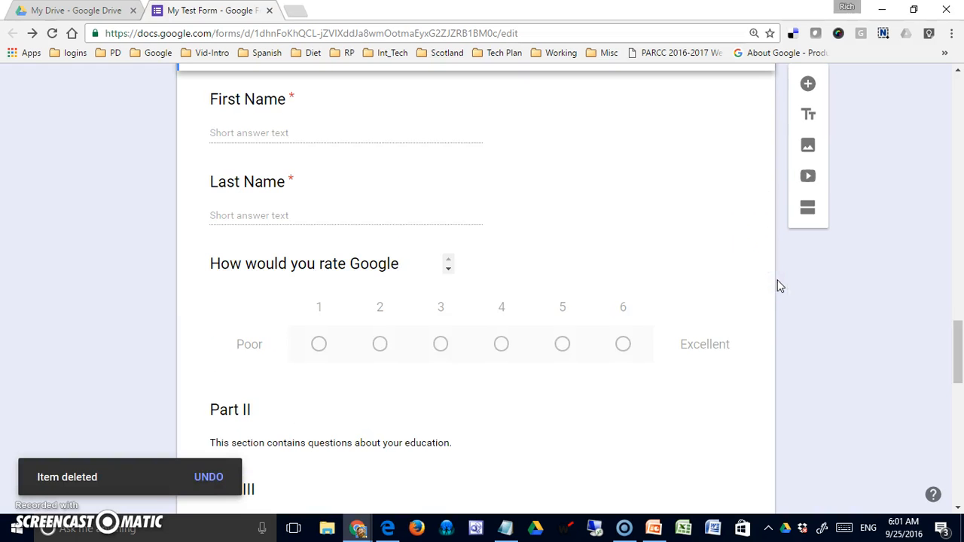
Look through all the questions in My Test Form and open the form's preview
scroll(824, 357, up, 8)
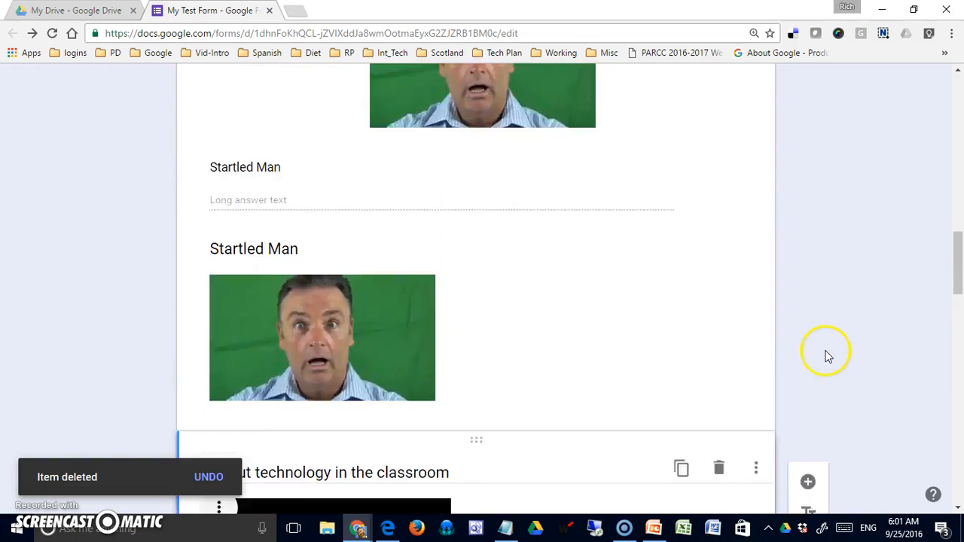
scroll(826, 352, up, 15)
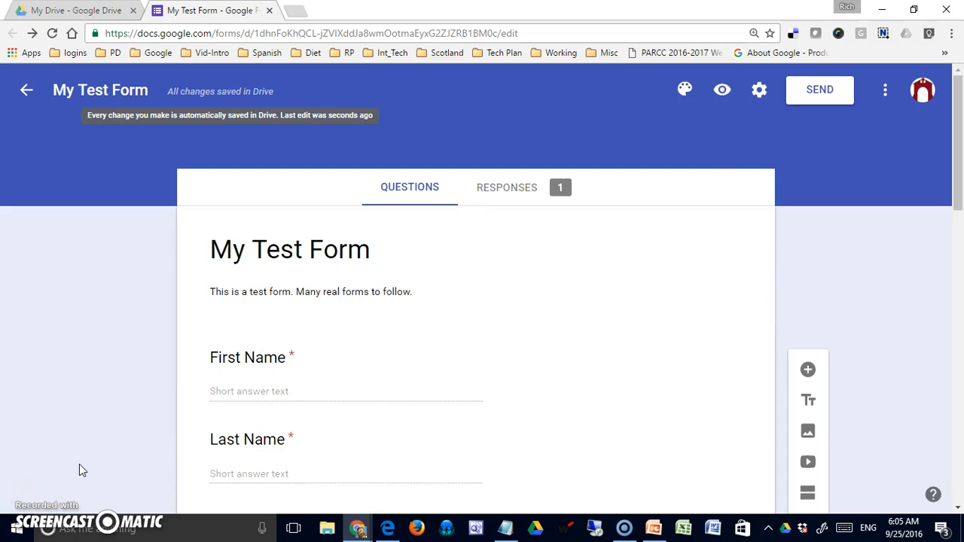
scroll(404, 390, down, 3)
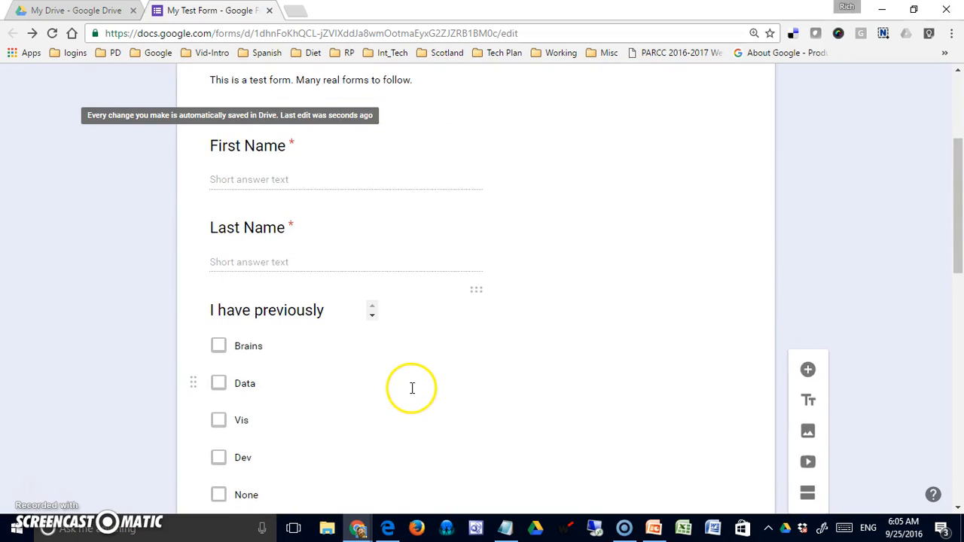
scroll(412, 388, down, 3)
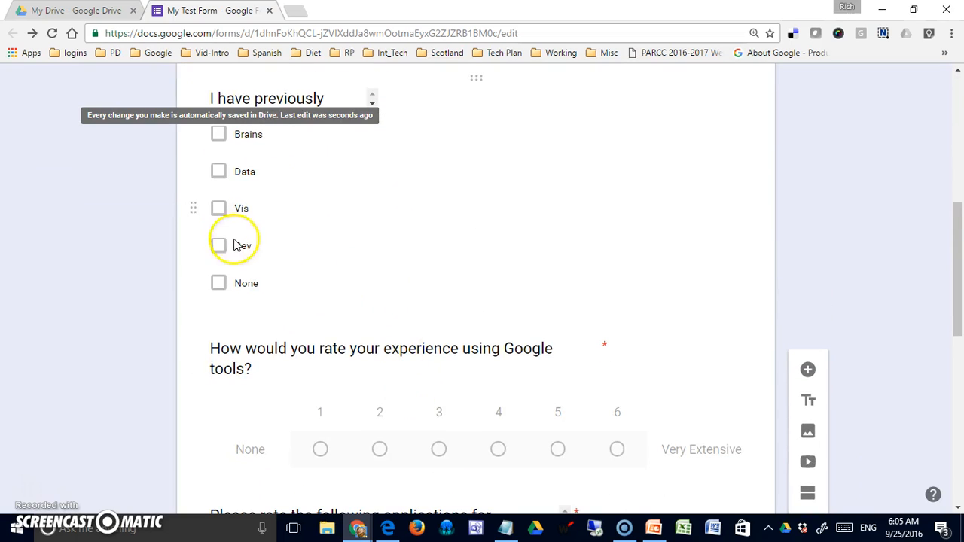
scroll(428, 339, down, 7)
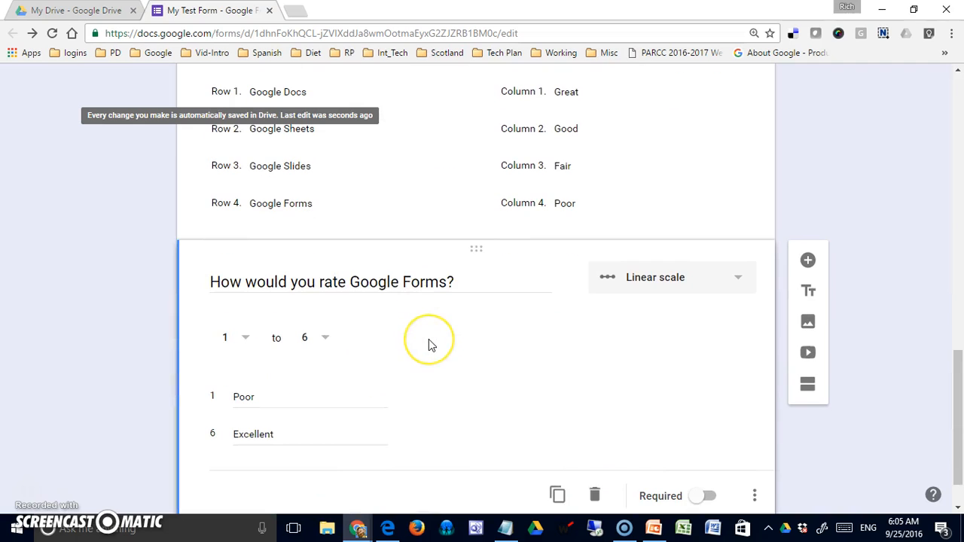
scroll(429, 340, up, 6)
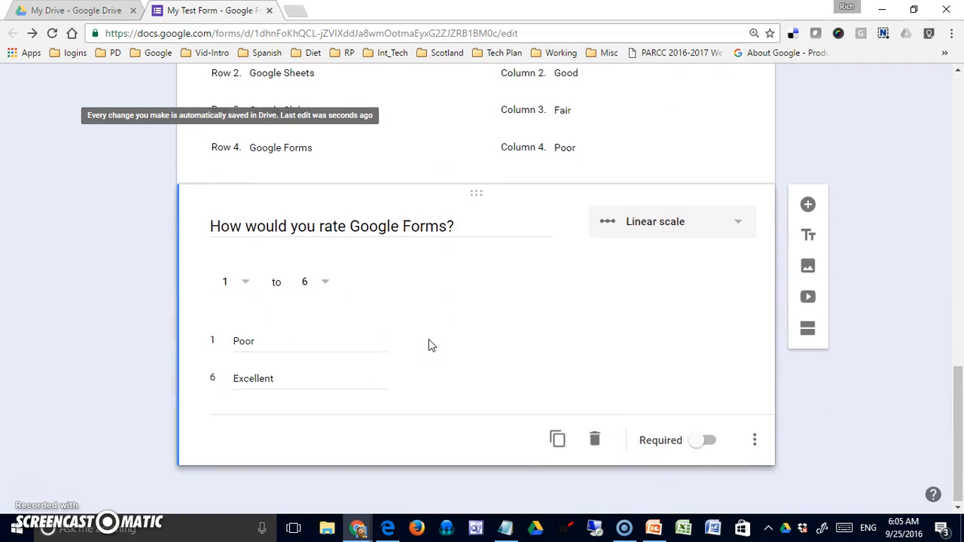
scroll(429, 343, up, 6)
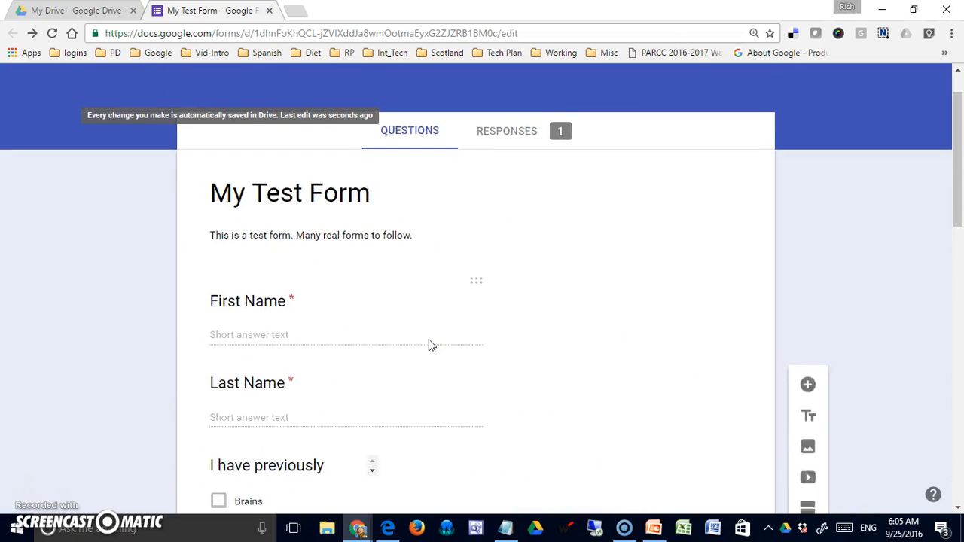
click(486, 330)
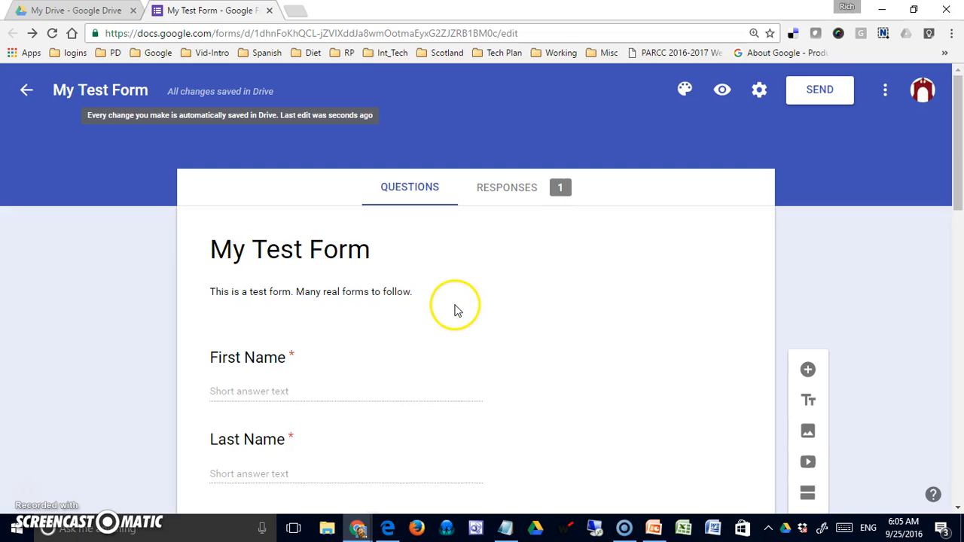
click(722, 92)
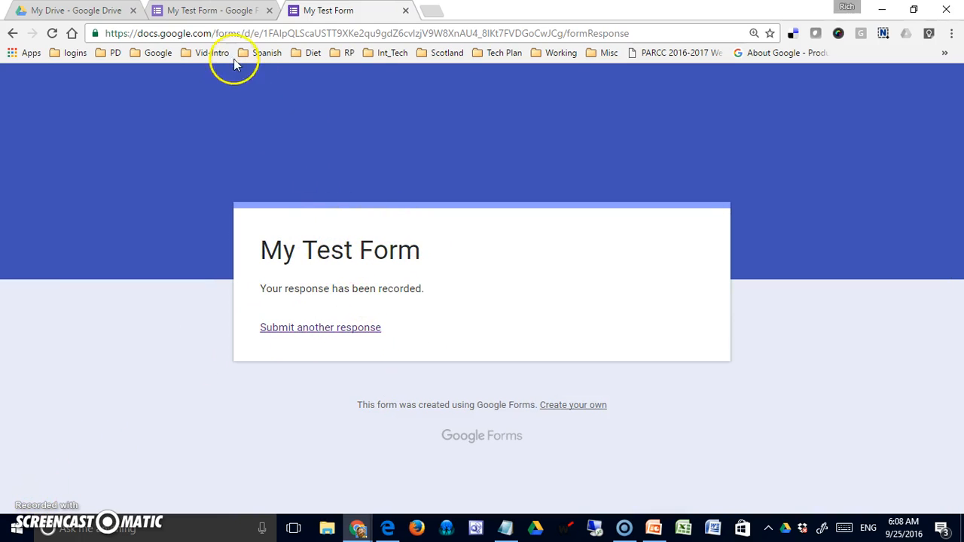
Return to the My Test Form editor and open its collected responses
click(231, 13)
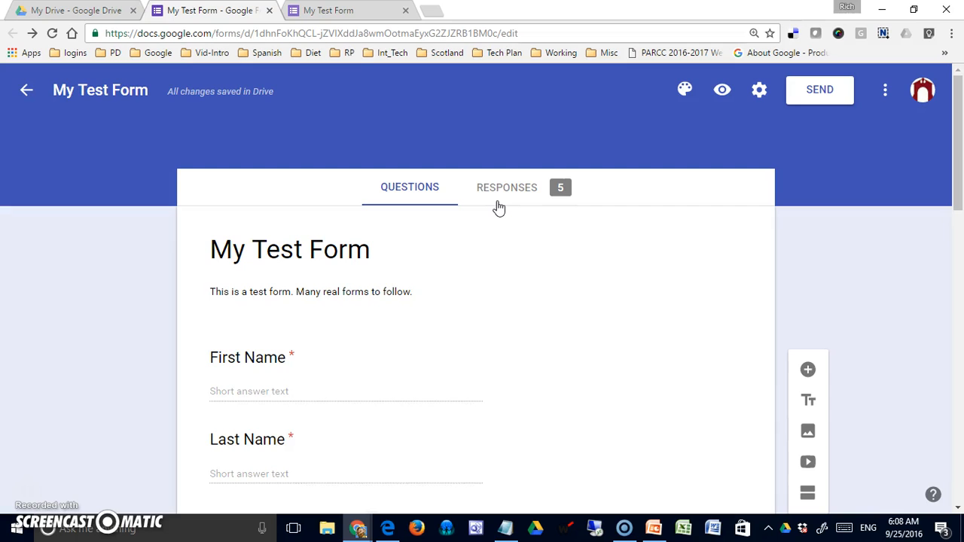
click(502, 387)
click(491, 261)
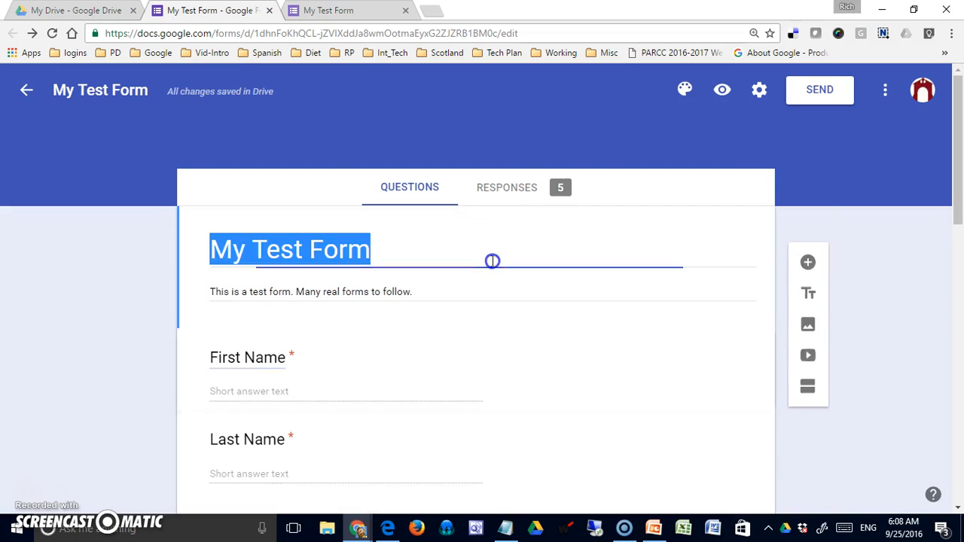
click(507, 188)
Look through the response summary, from the name lists to the chart for rating Google Forms
scroll(577, 241, down, 3)
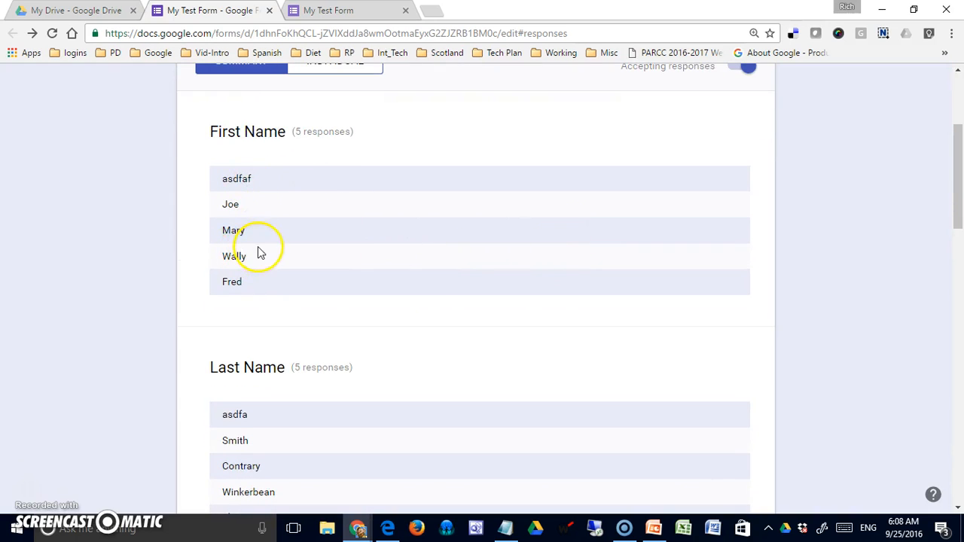
scroll(259, 253, down, 3)
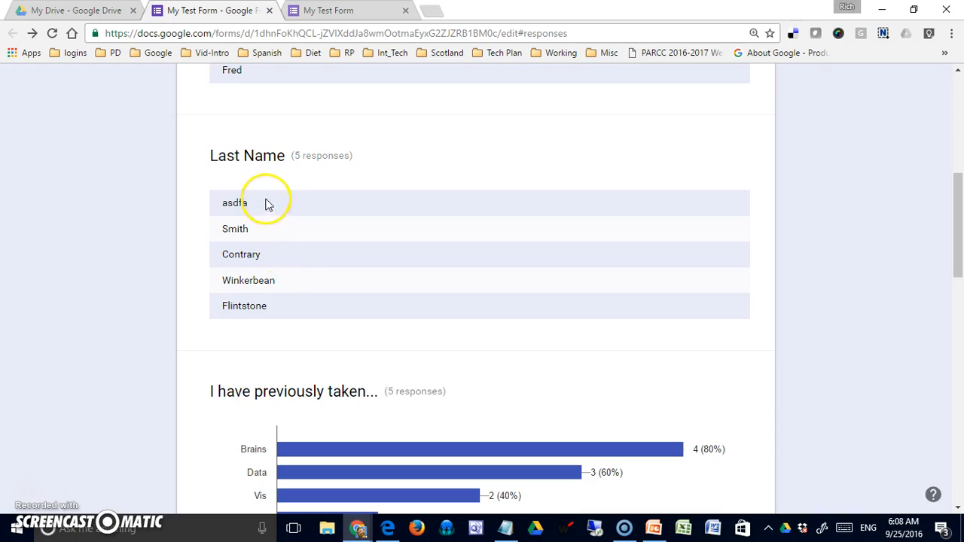
scroll(260, 250, down, 2)
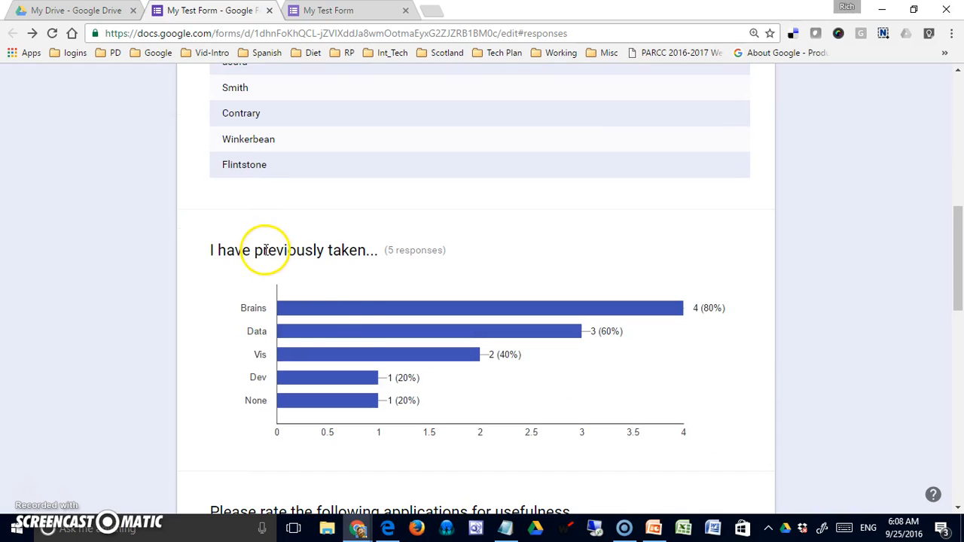
scroll(356, 320, down, 4)
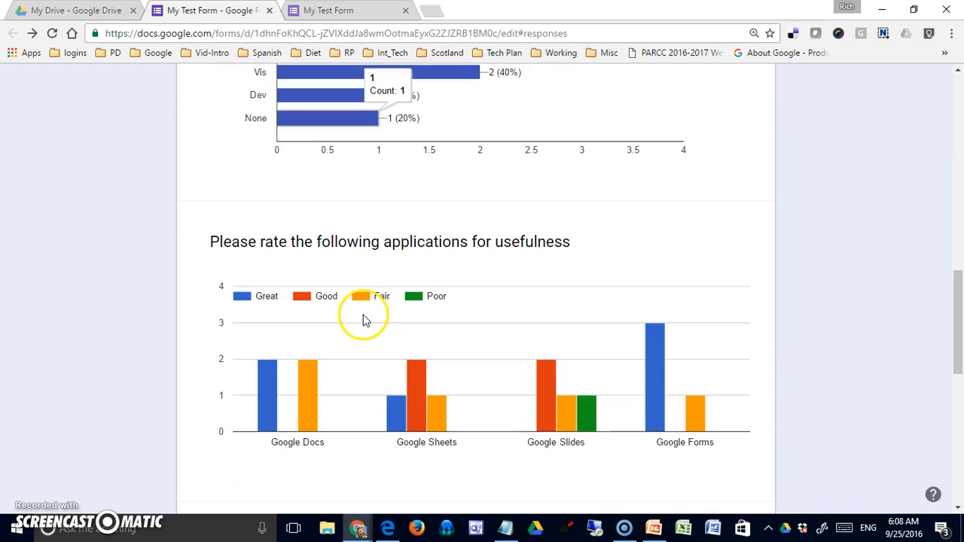
scroll(362, 321, down, 7)
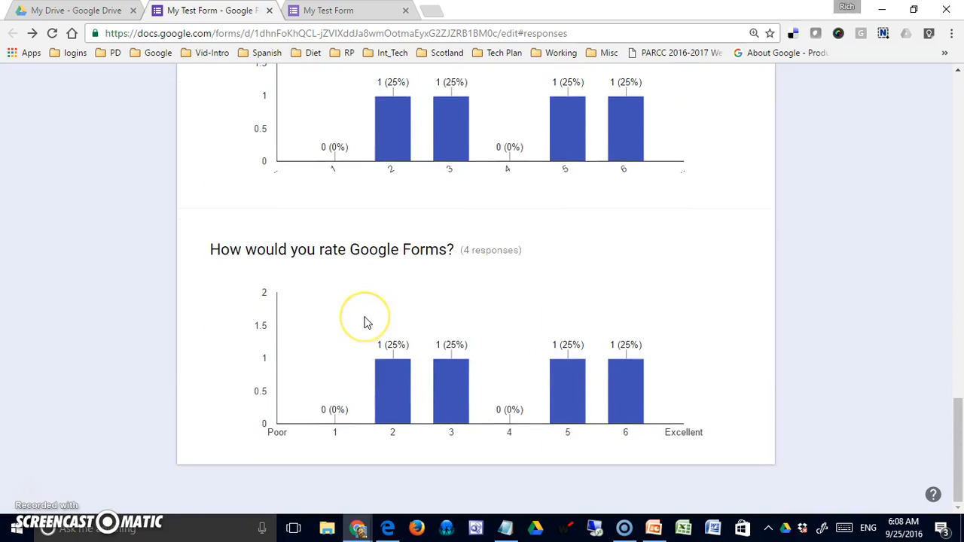
scroll(365, 322, up, 11)
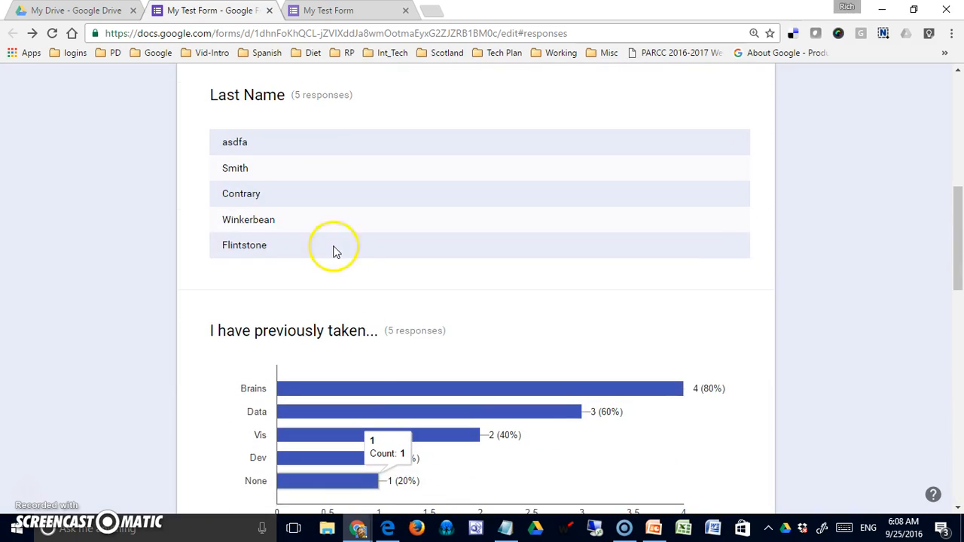
scroll(337, 251, up, 2)
scroll(291, 151, up, 1)
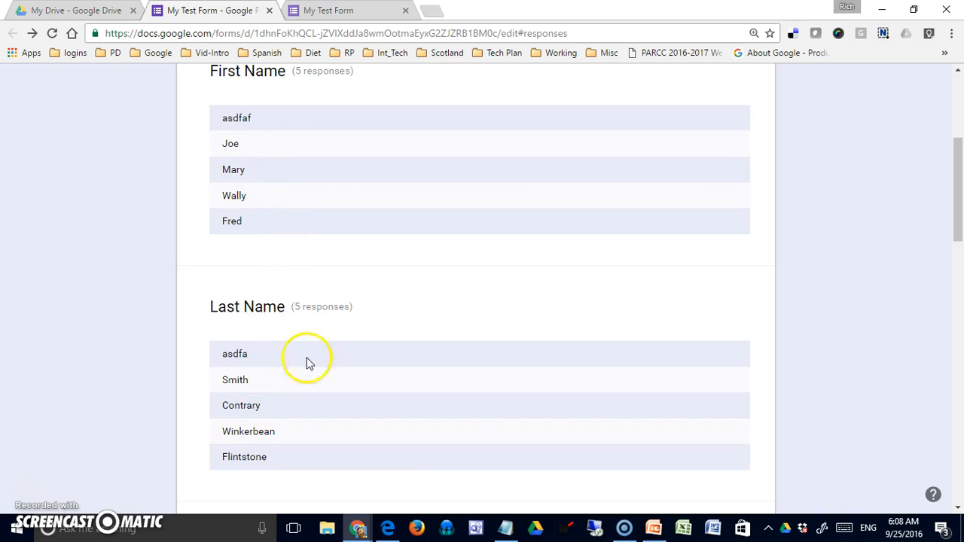
Examine the charts for previously taken courses and for application usefulness, checking the Google Docs and Google Sheets bars
scroll(401, 343, down, 5)
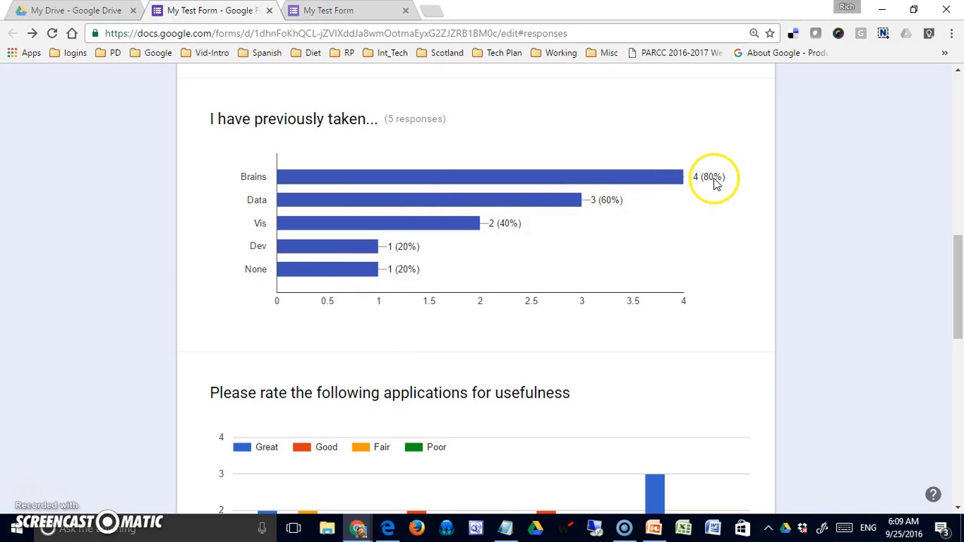
mouse_move(571, 205)
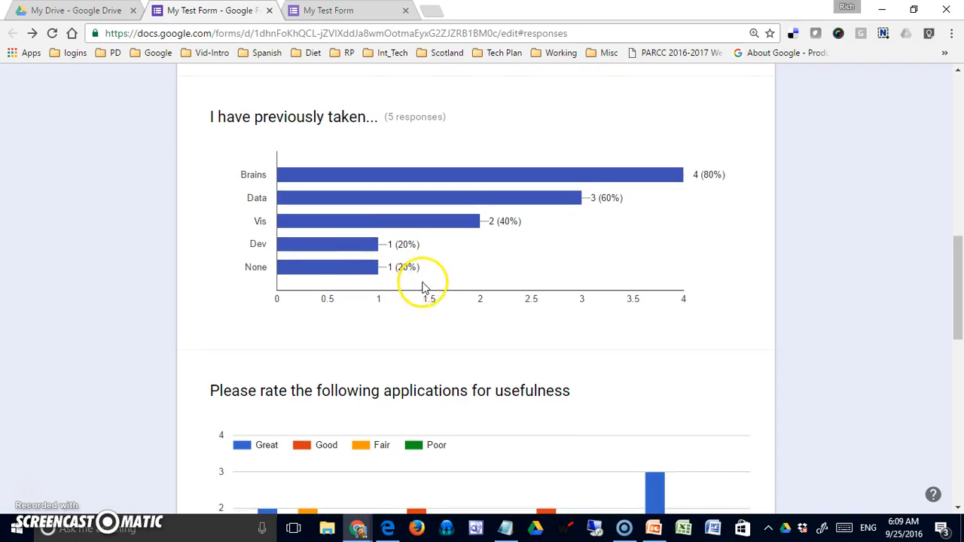
scroll(426, 290, down, 4)
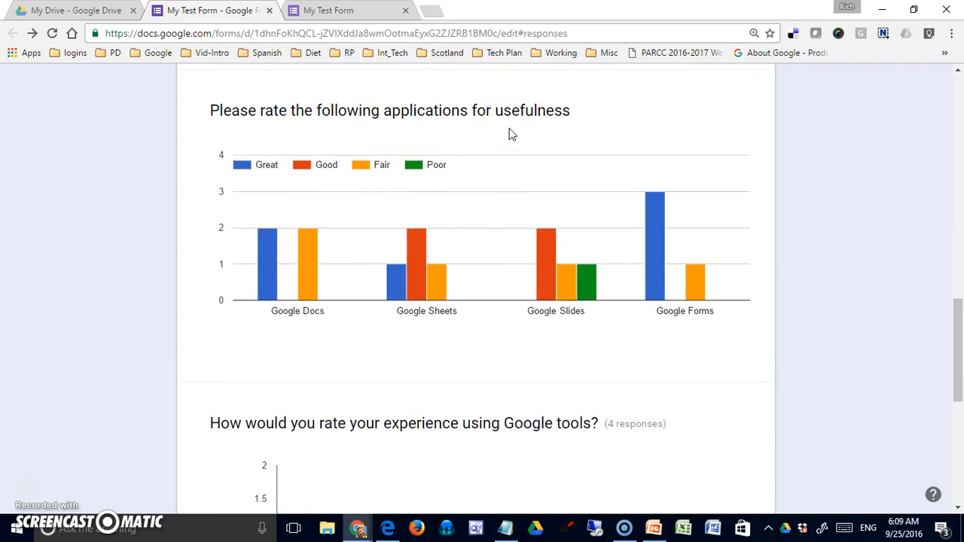
mouse_move(267, 301)
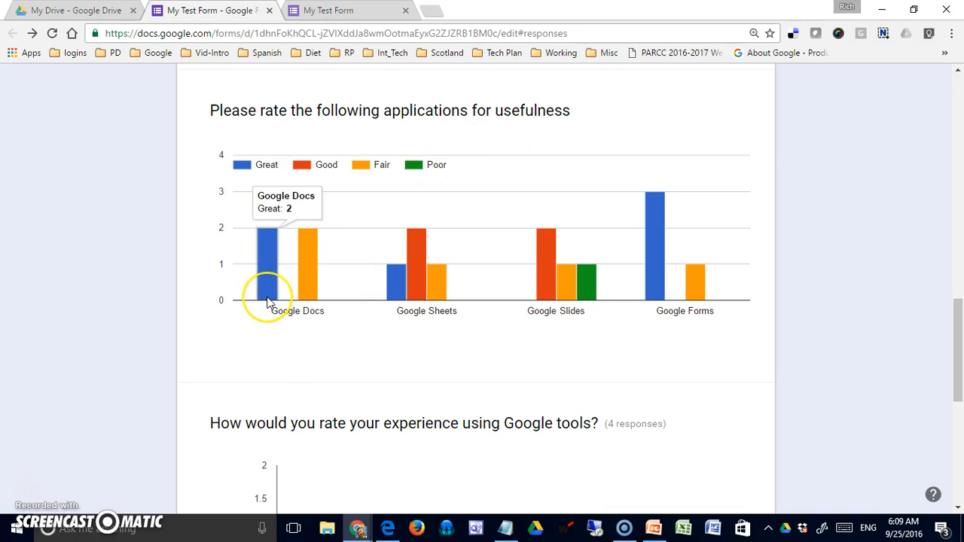
mouse_move(305, 291)
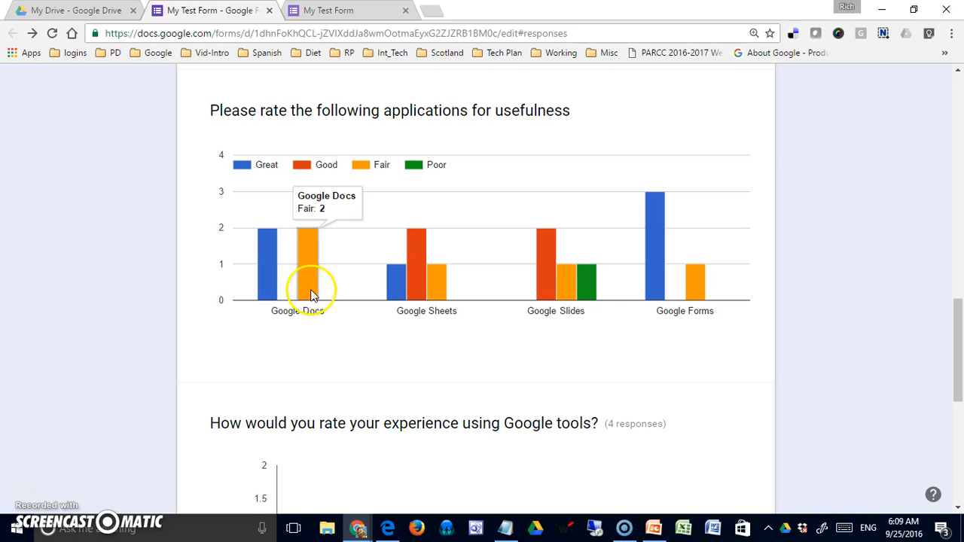
mouse_move(391, 288)
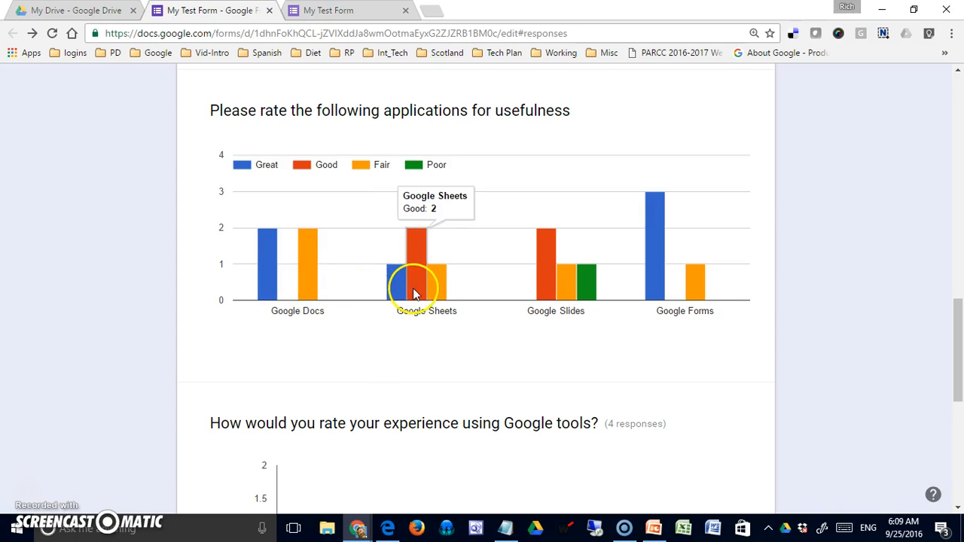
mouse_move(435, 296)
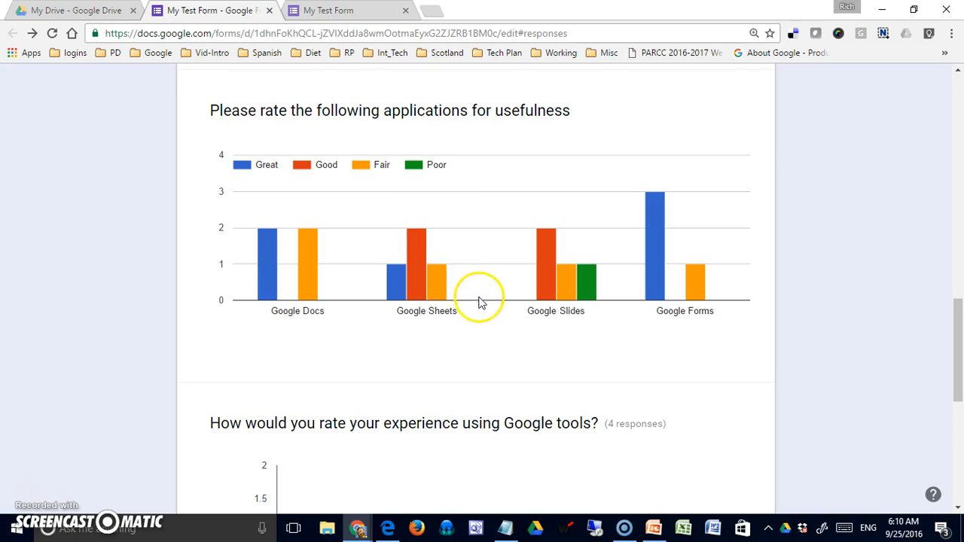
Look through the remaining rating charts at the end of the response summary
scroll(482, 301, down, 4)
scroll(481, 305, down, 2)
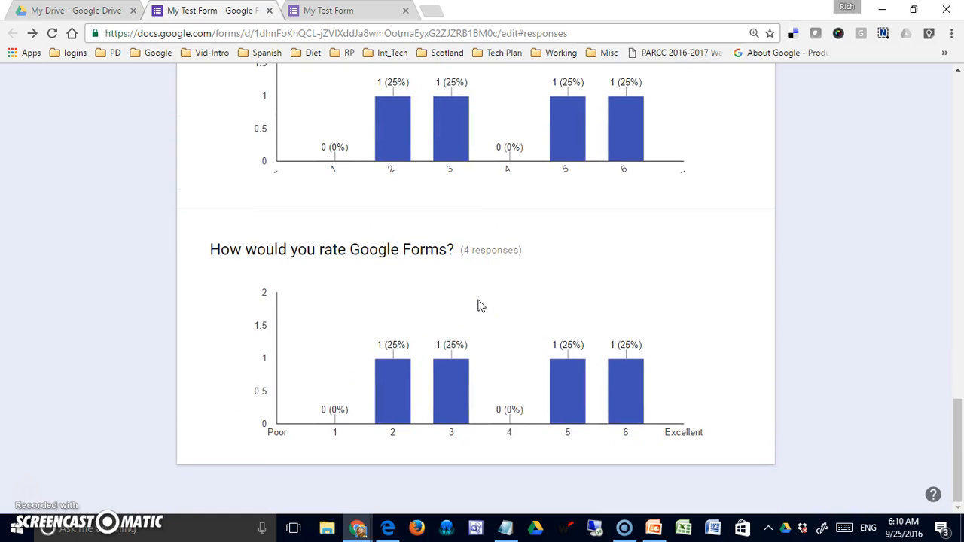
scroll(481, 305, up, 20)
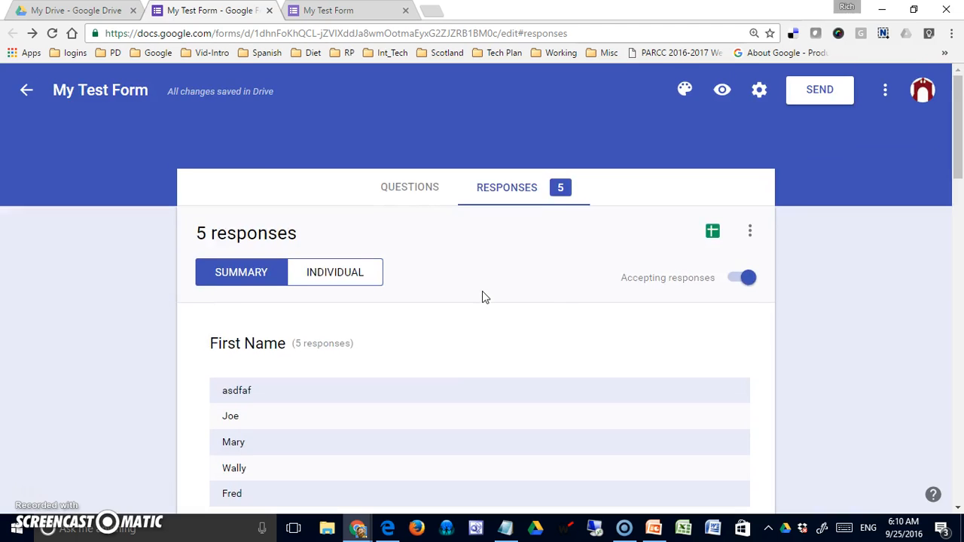
Switch to the individual responses and read the first respondent's answers from the name fields to the Google Forms rating
click(324, 278)
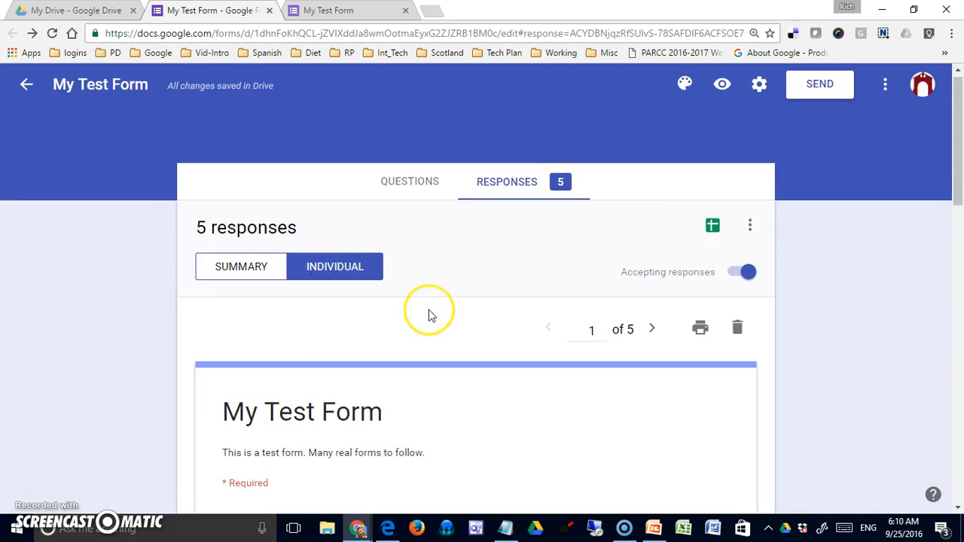
scroll(448, 315, down, 4)
scroll(460, 317, down, 7)
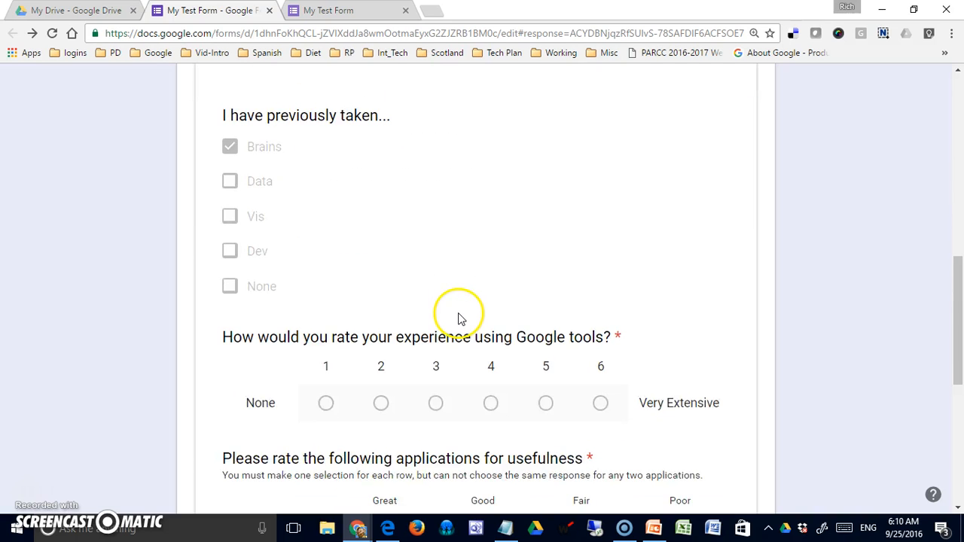
scroll(460, 321, down, 3)
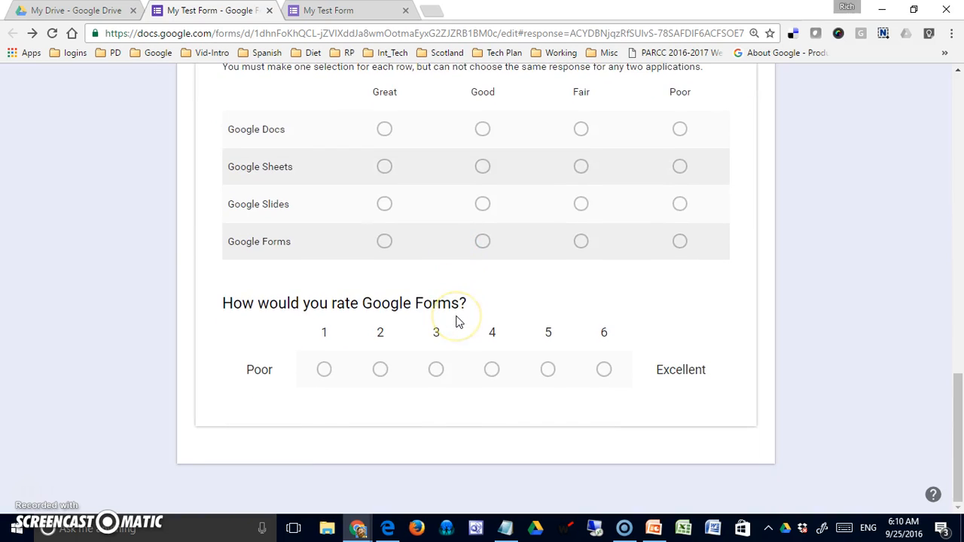
scroll(458, 321, up, 12)
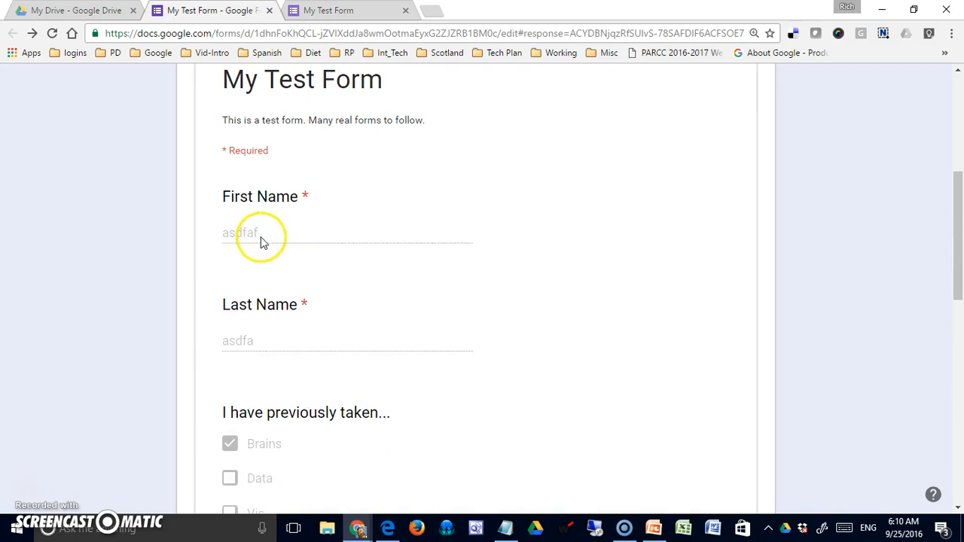
scroll(357, 353, down, 4)
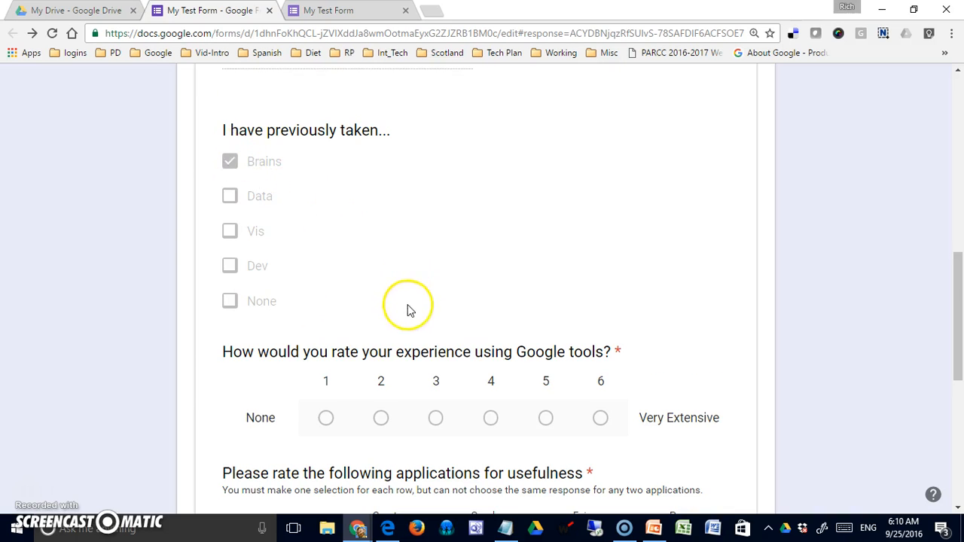
scroll(428, 319, down, 5)
scroll(431, 326, down, 1)
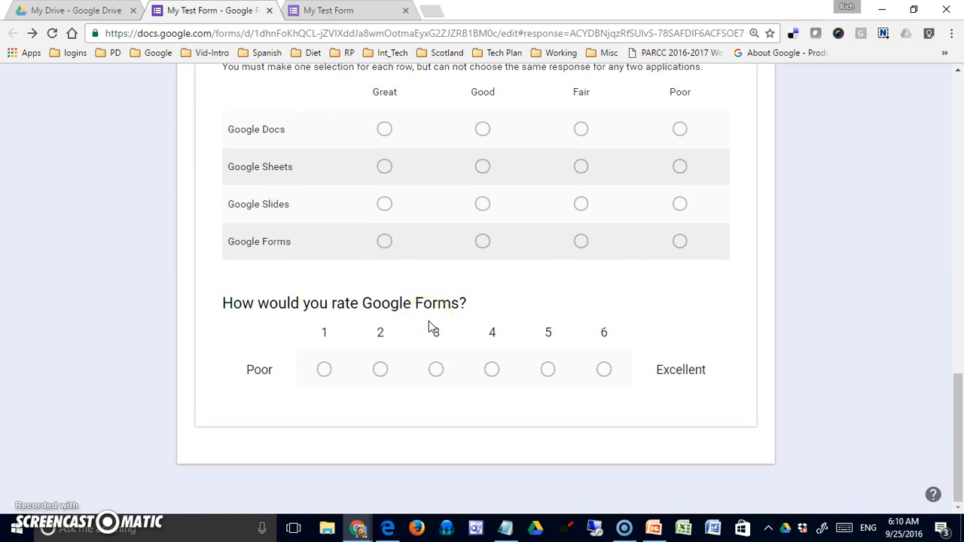
scroll(429, 321, up, 13)
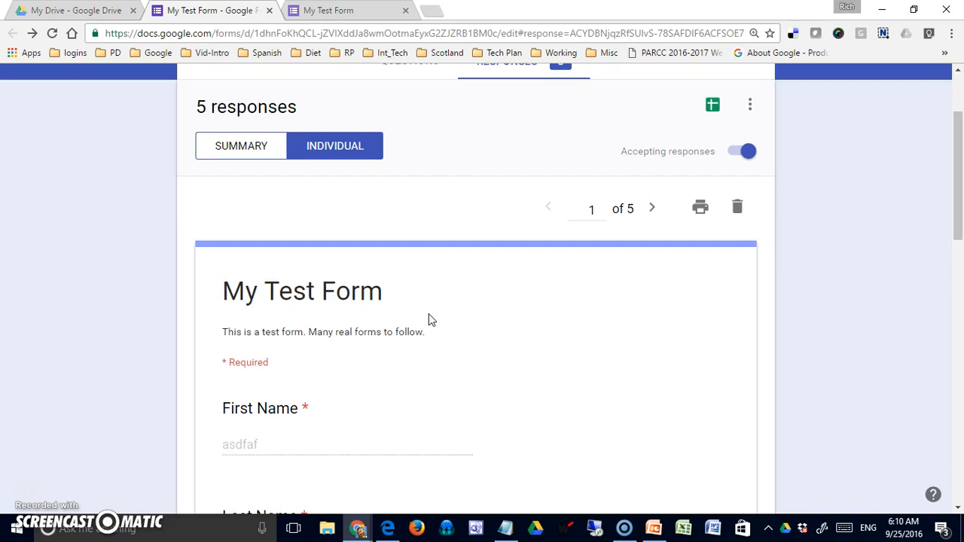
Go to the second individual response and look through all of its answers
scroll(431, 320, up, 2)
click(650, 337)
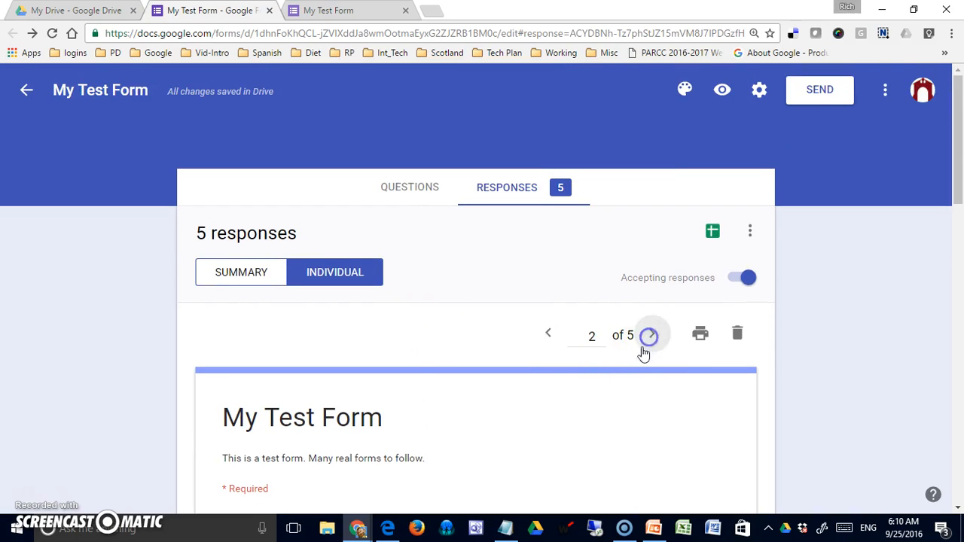
scroll(588, 389, down, 4)
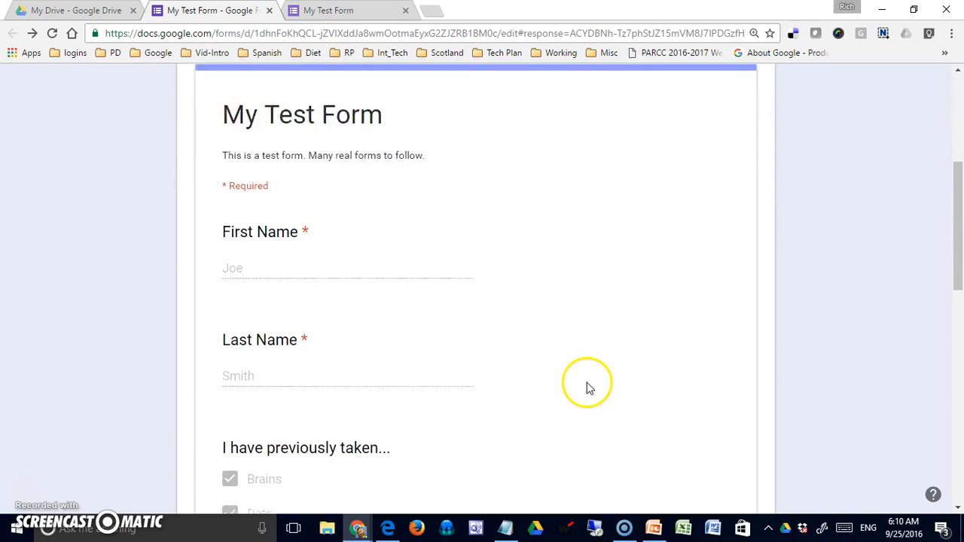
scroll(590, 386, down, 7)
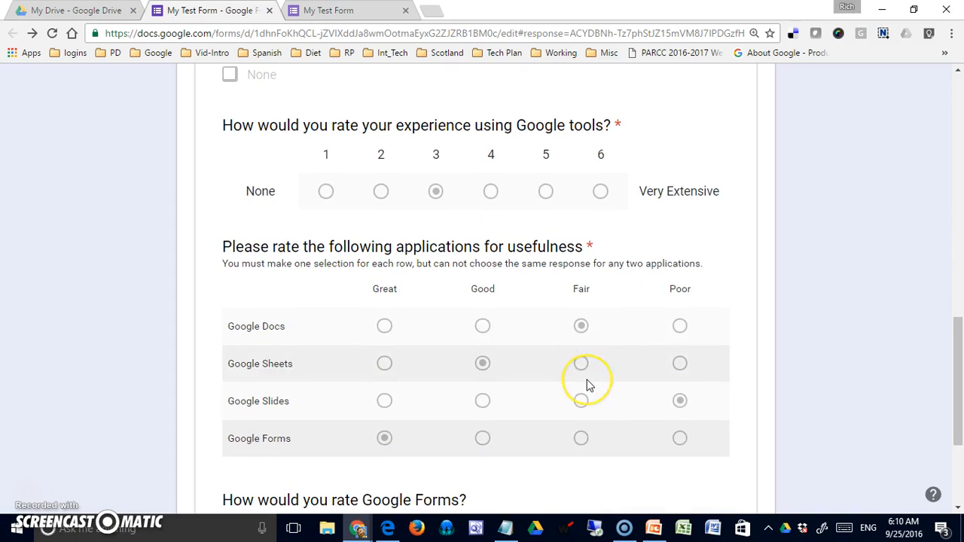
scroll(589, 385, down, 3)
scroll(592, 380, up, 6)
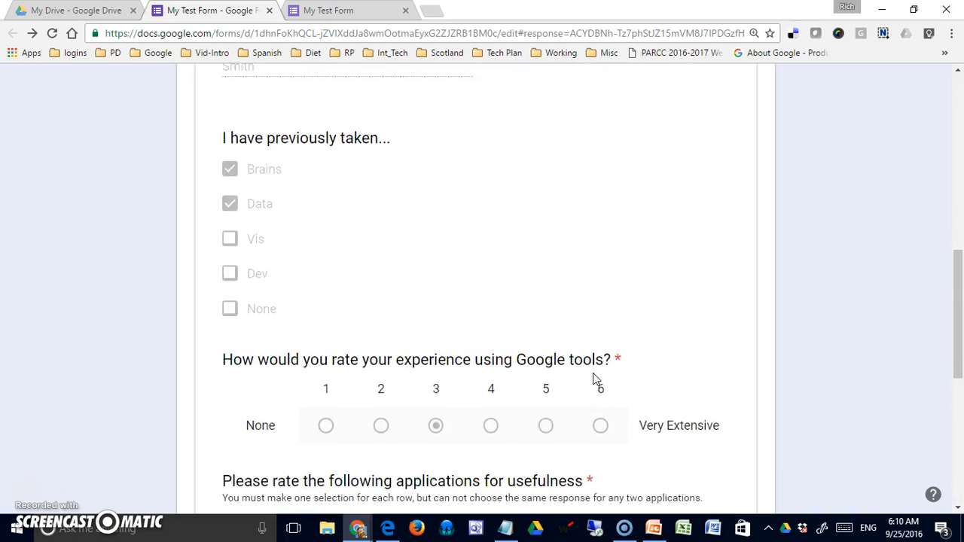
scroll(592, 373, up, 10)
Page forward to the fourth individual response and back to the first one
click(649, 280)
click(649, 281)
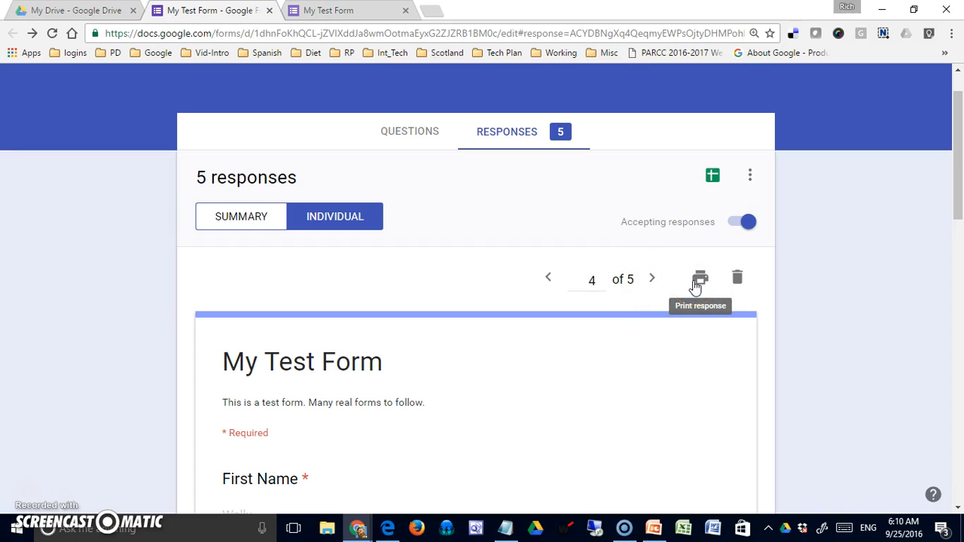
click(736, 282)
click(553, 282)
click(550, 282)
click(545, 284)
Check the first individual response and delete it from the form's collected responses
scroll(525, 350, down, 3)
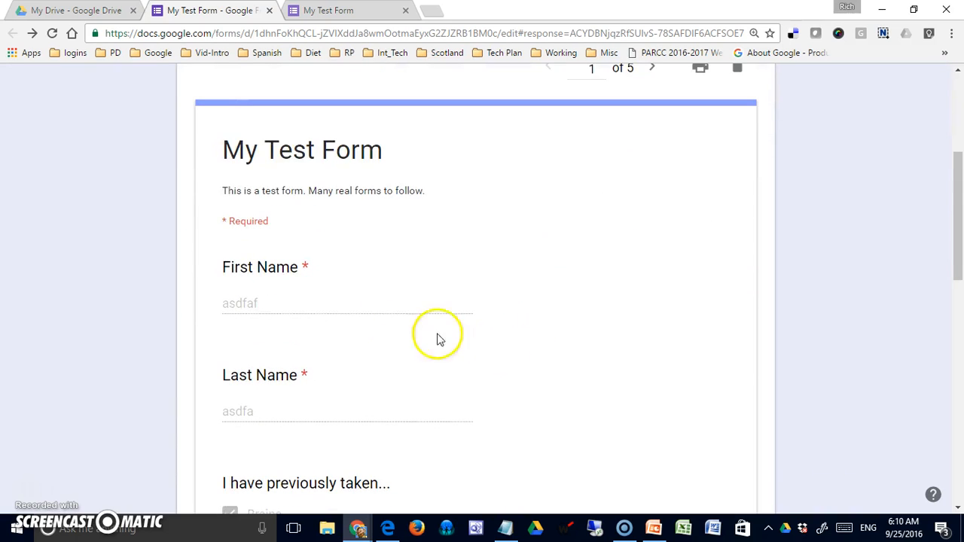
scroll(430, 346, up, 1)
scroll(422, 353, up, 3)
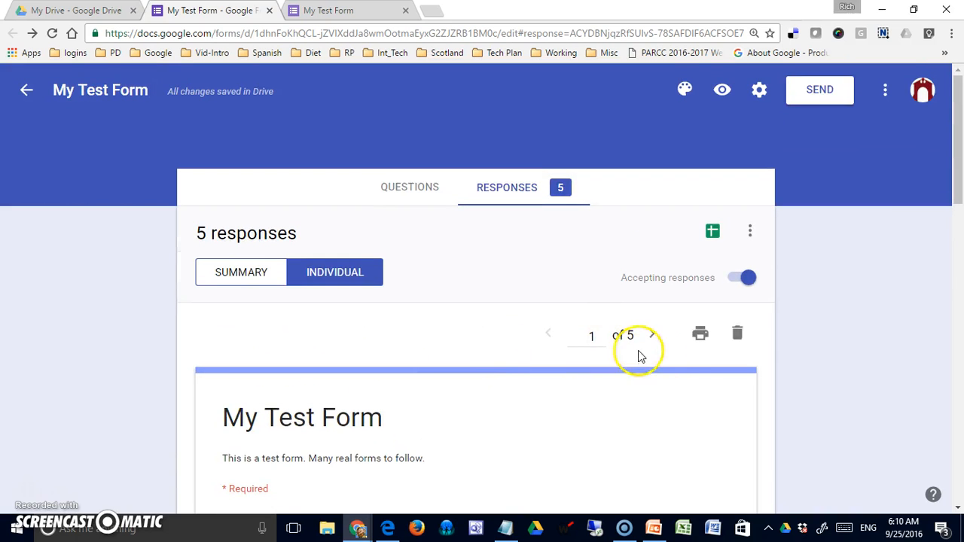
click(736, 343)
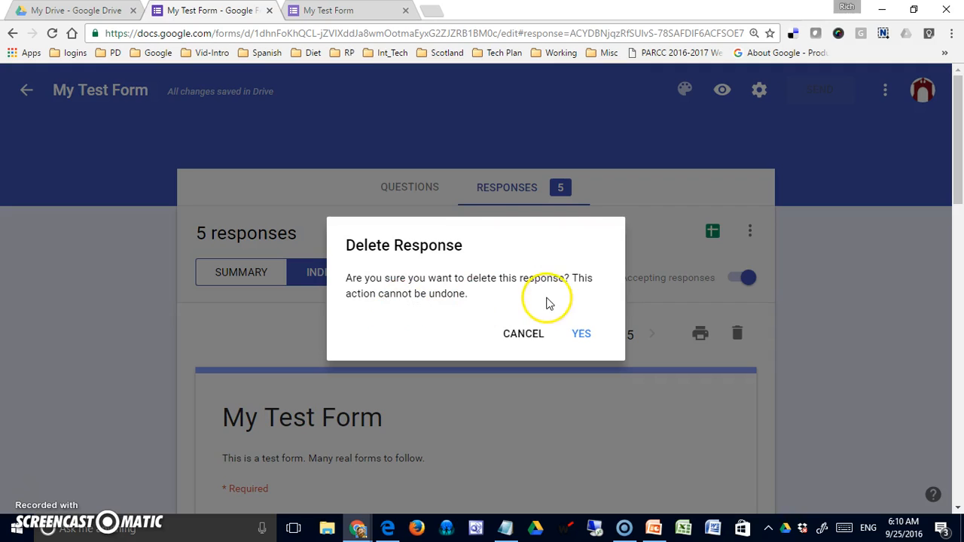
click(581, 336)
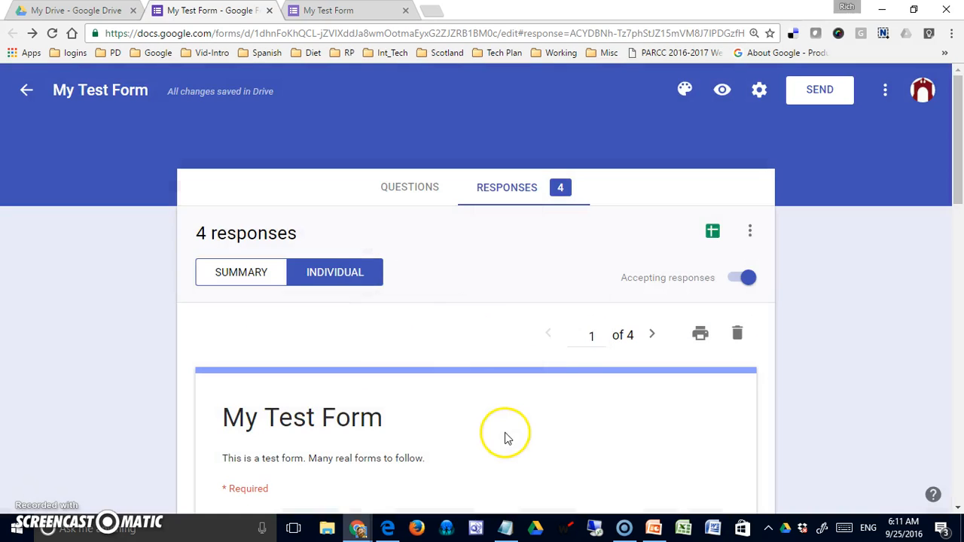
Look at the name and course answers of the response now listed first
scroll(581, 368, down, 4)
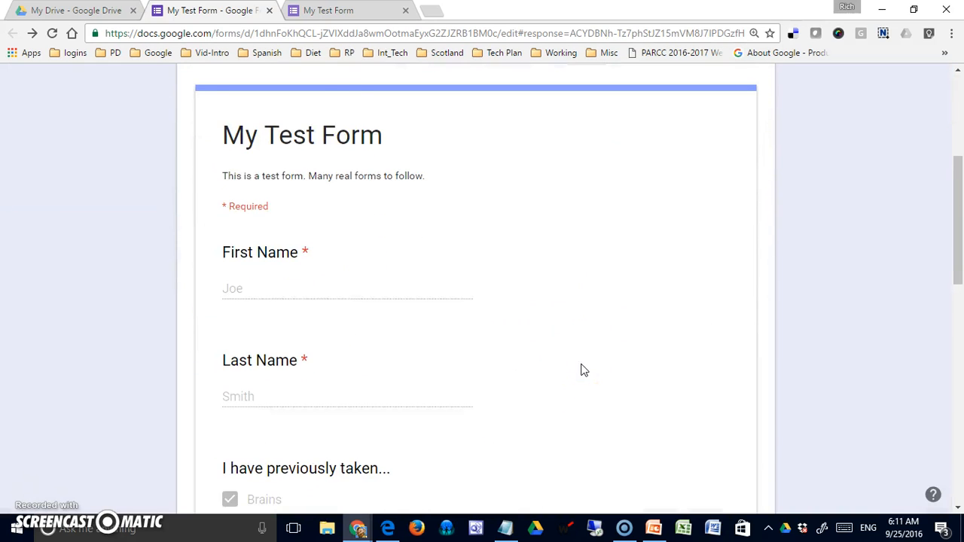
scroll(581, 370, down, 2)
scroll(581, 370, up, 5)
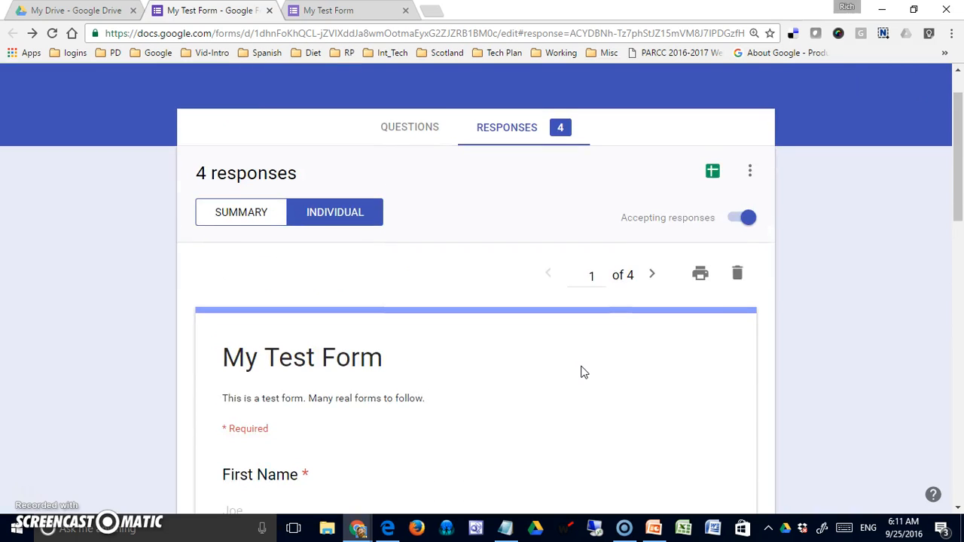
scroll(581, 372, up, 1)
click(613, 369)
click(599, 338)
Check the form in My Drive and link its responses to a new spreadsheet named My Test Form (Responses)
click(75, 10)
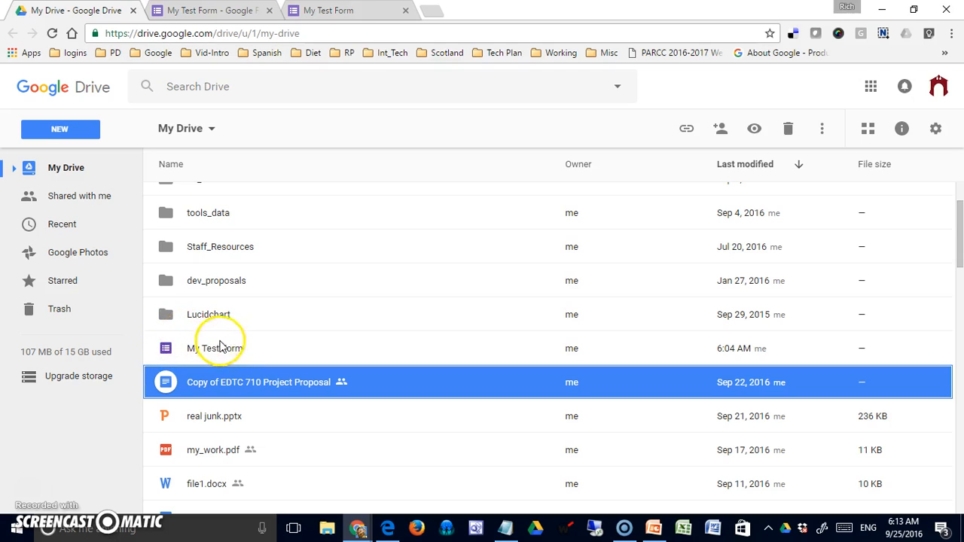
click(241, 17)
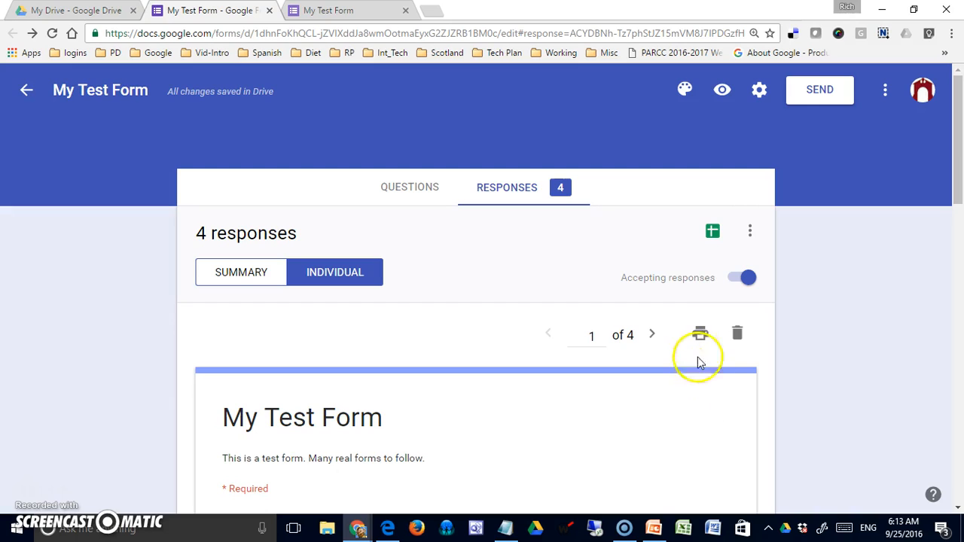
click(751, 233)
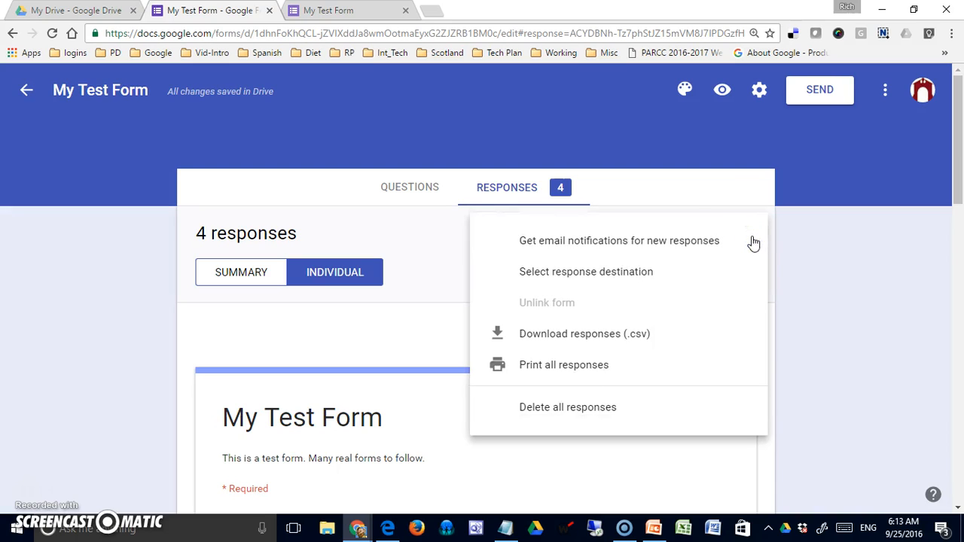
click(607, 278)
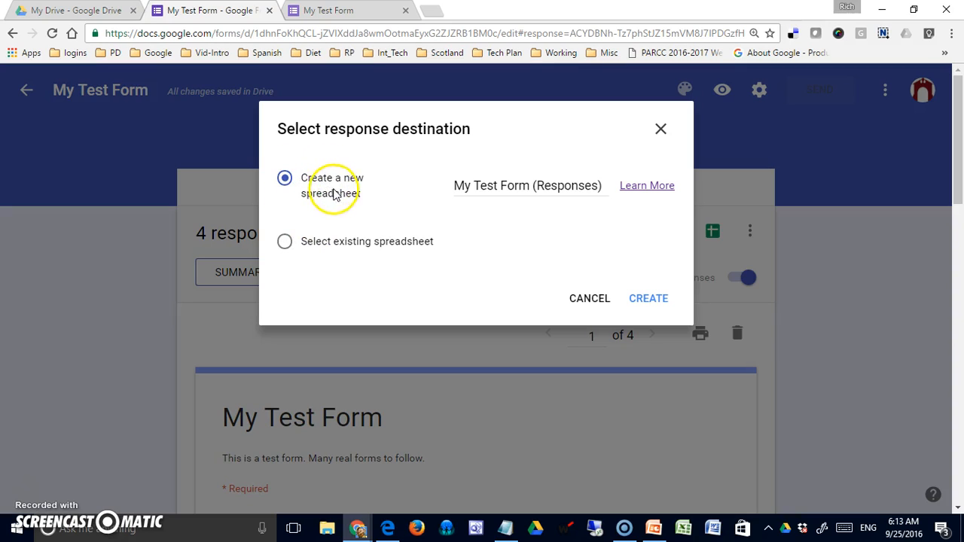
click(651, 300)
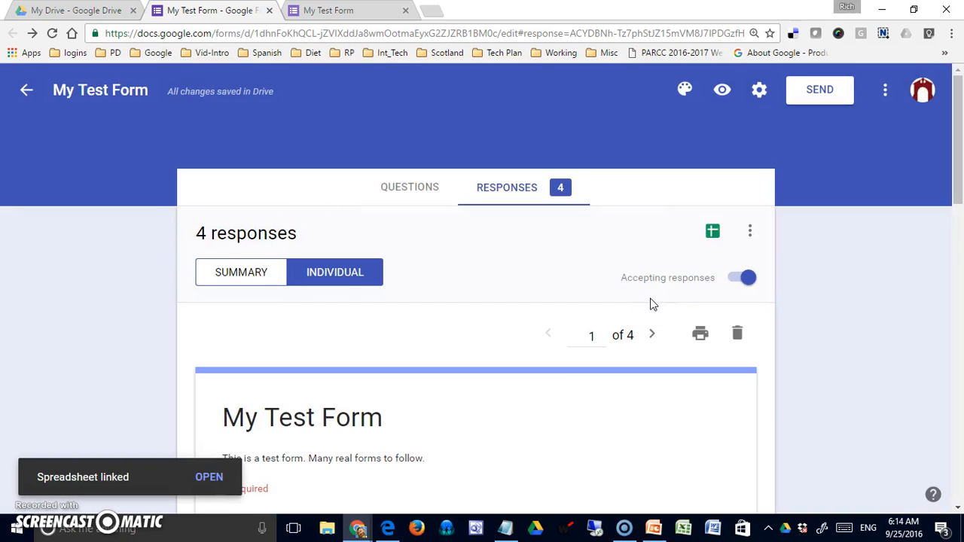
View the linked response spreadsheet and check for its file in My Drive, returning to the form editor
click(711, 235)
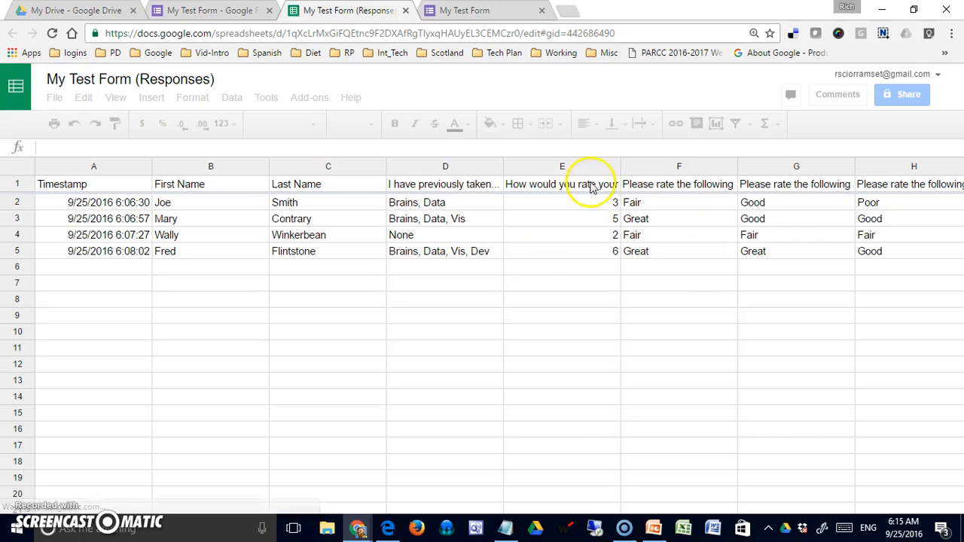
click(405, 11)
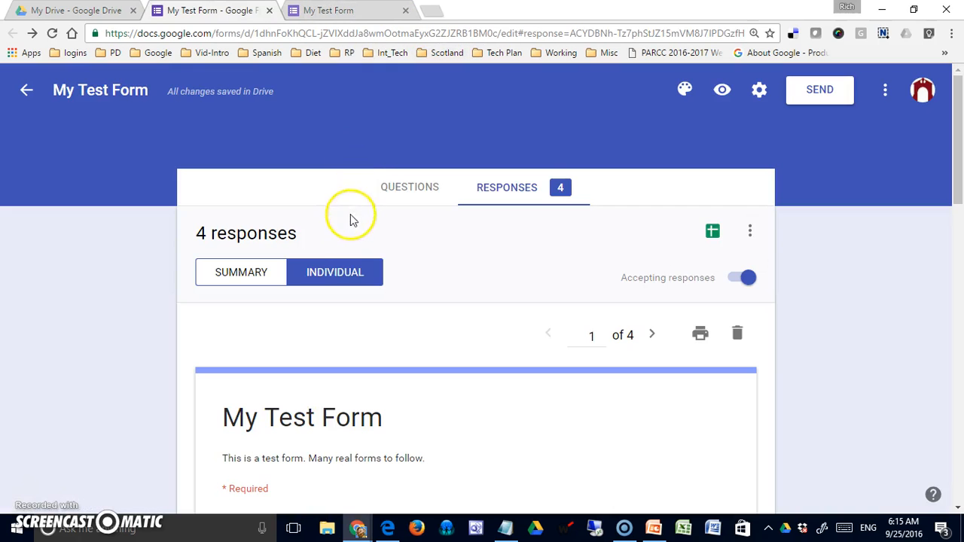
click(110, 12)
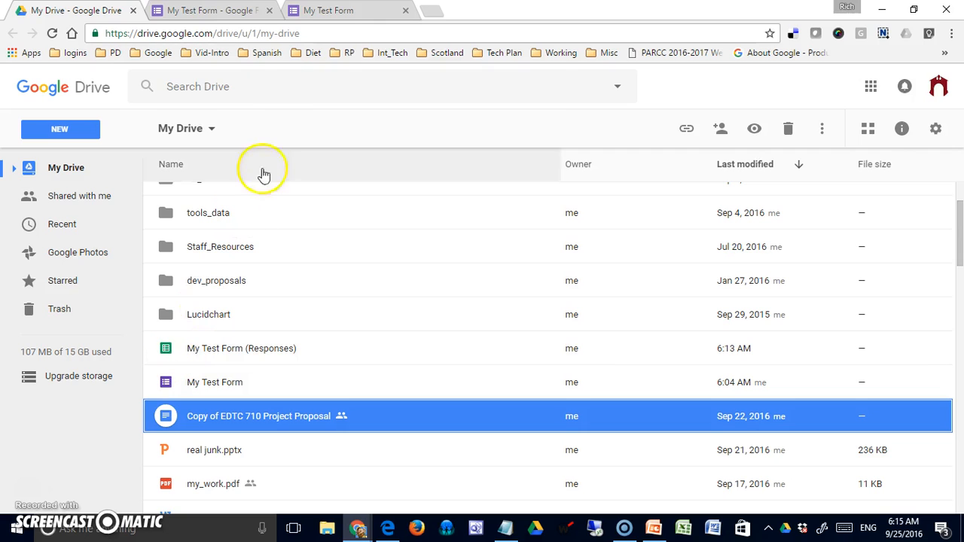
click(241, 13)
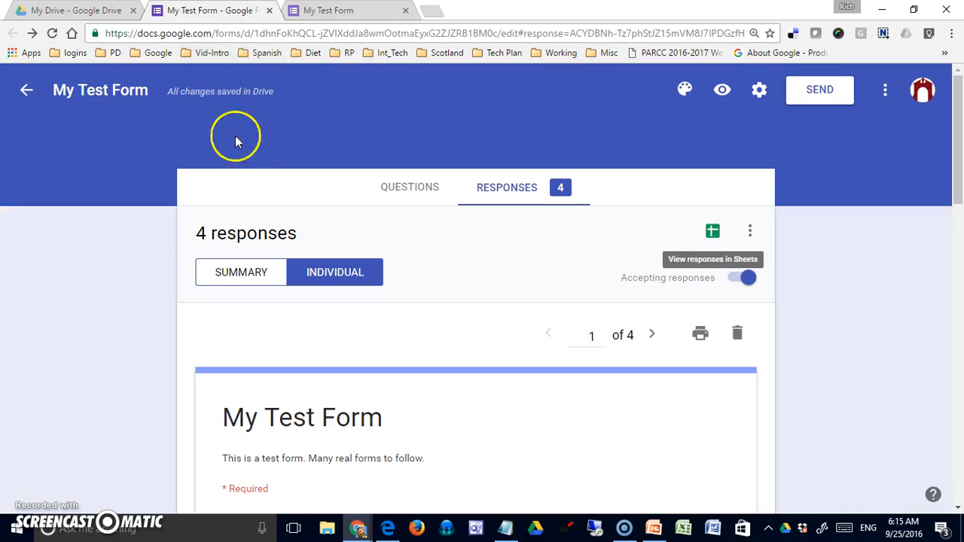
Examine the response options for CSV download, printing all responses and email notifications
click(752, 236)
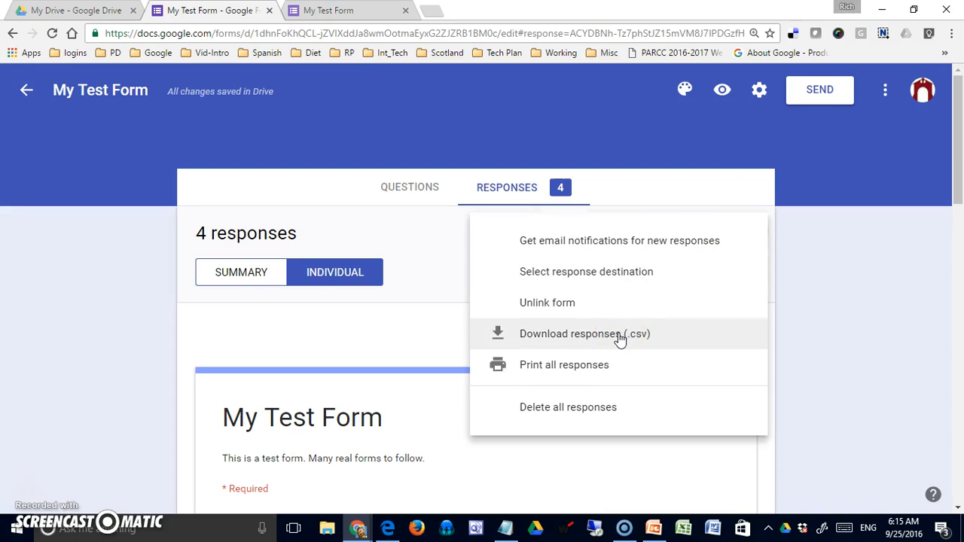
click(609, 369)
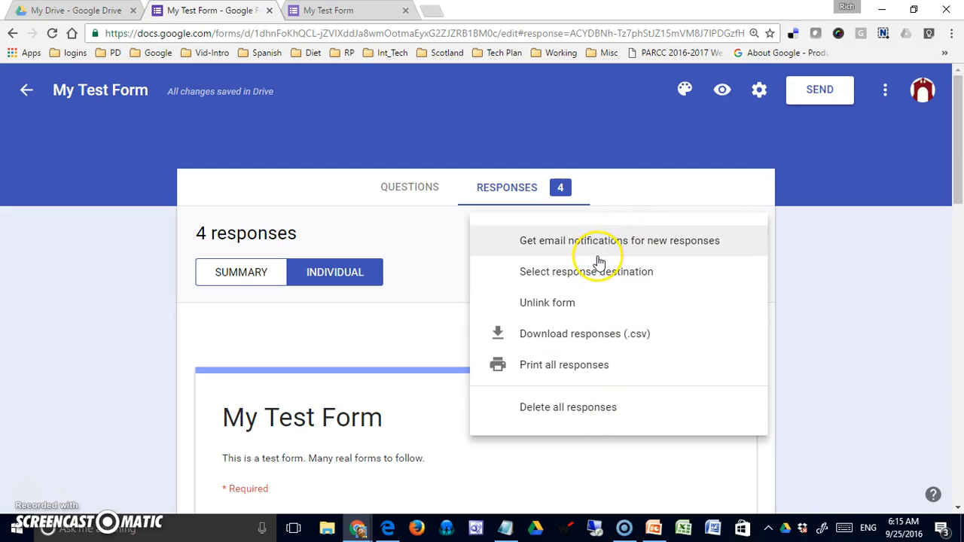
click(671, 240)
click(546, 240)
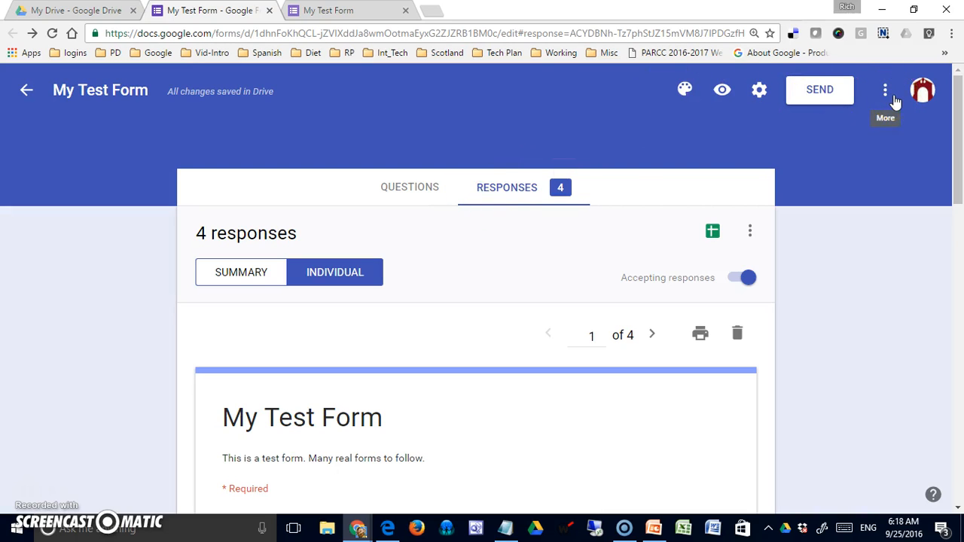
Change the form's theme colour to deep purple
click(687, 94)
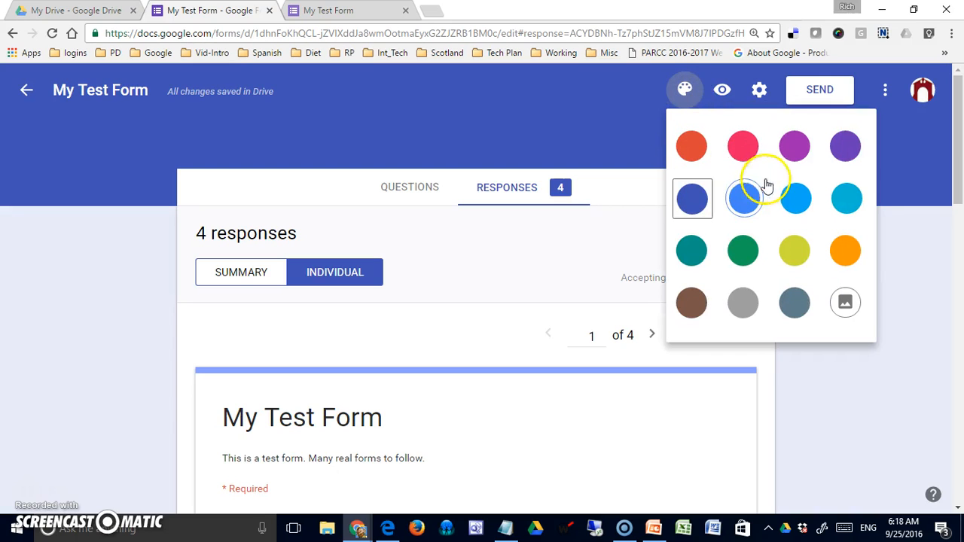
click(846, 146)
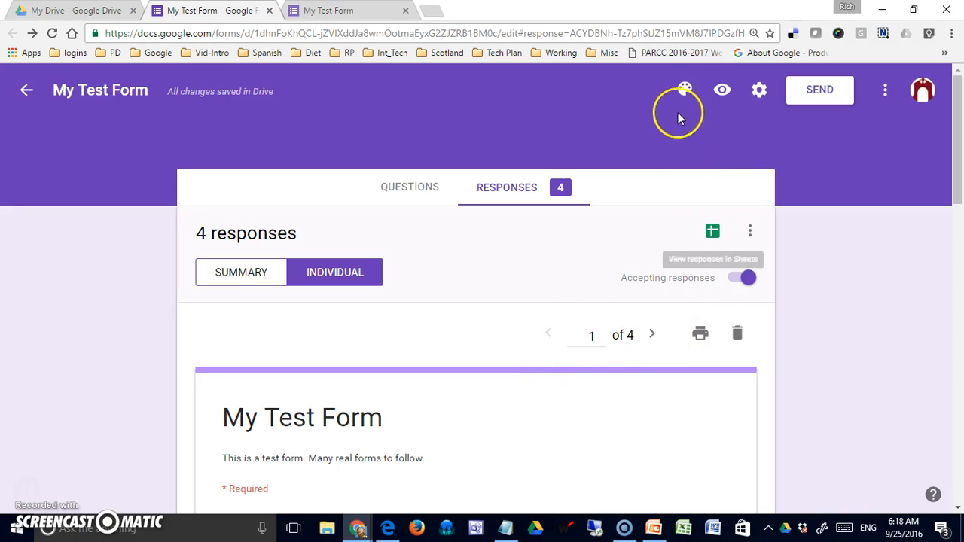
Browse the header image themes for the form, viewing the Work and School images and the photo upload option
click(688, 92)
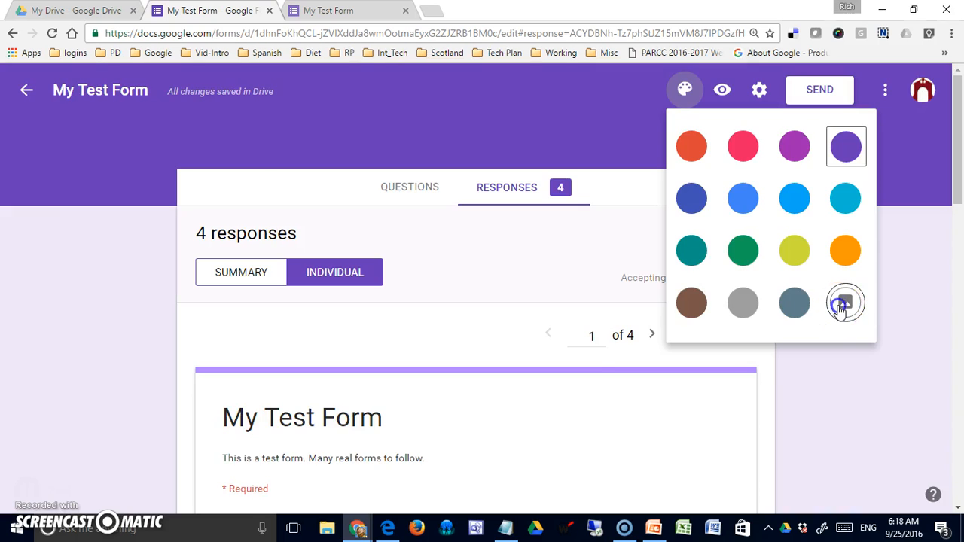
click(841, 308)
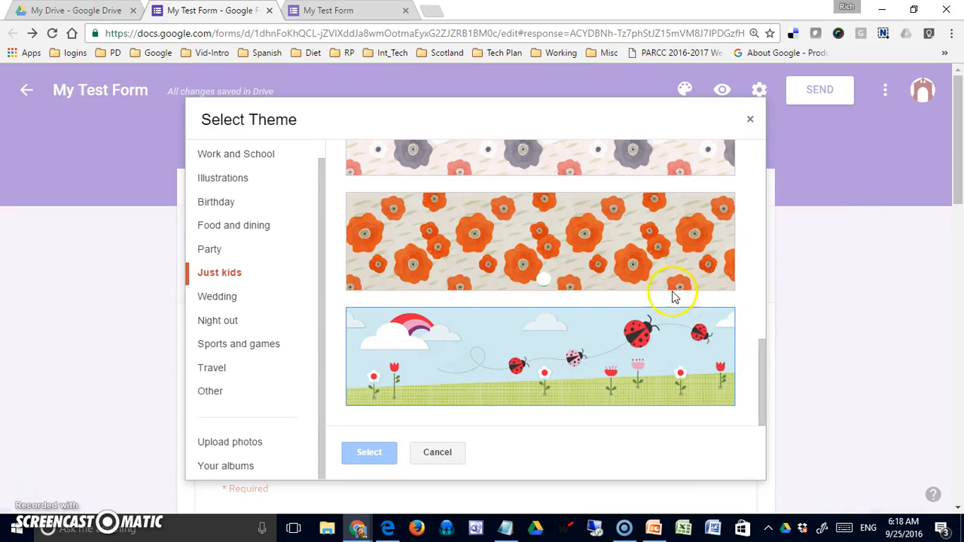
click(251, 159)
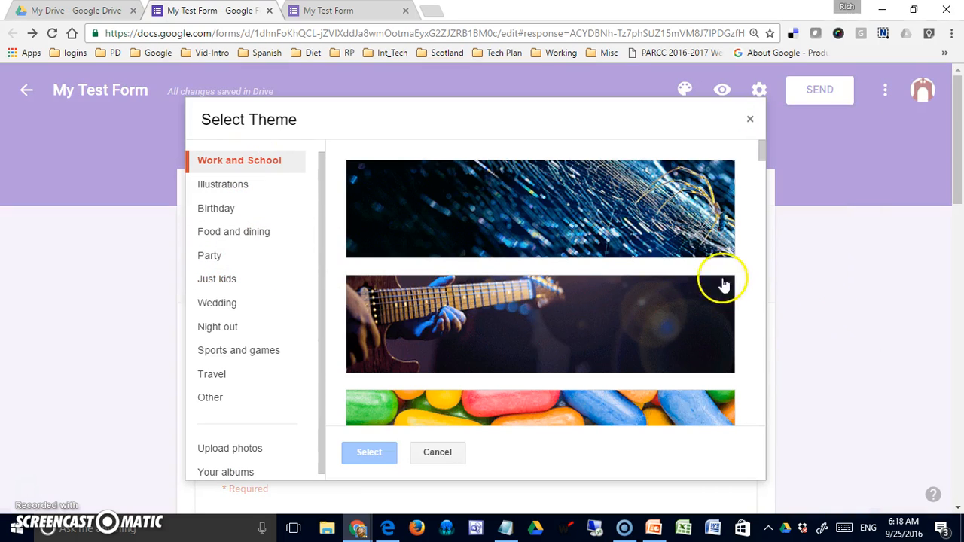
click(603, 218)
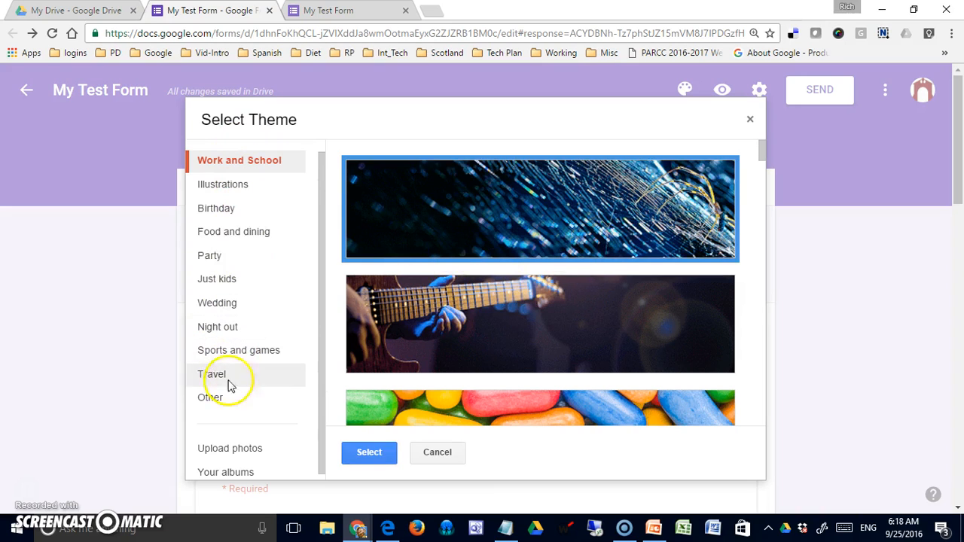
drag(322, 294, 313, 357)
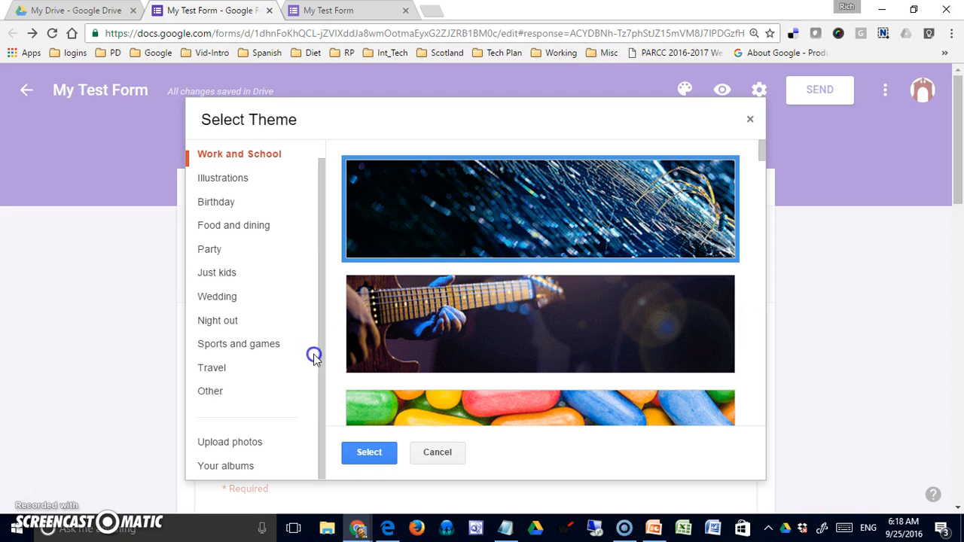
click(236, 451)
click(584, 367)
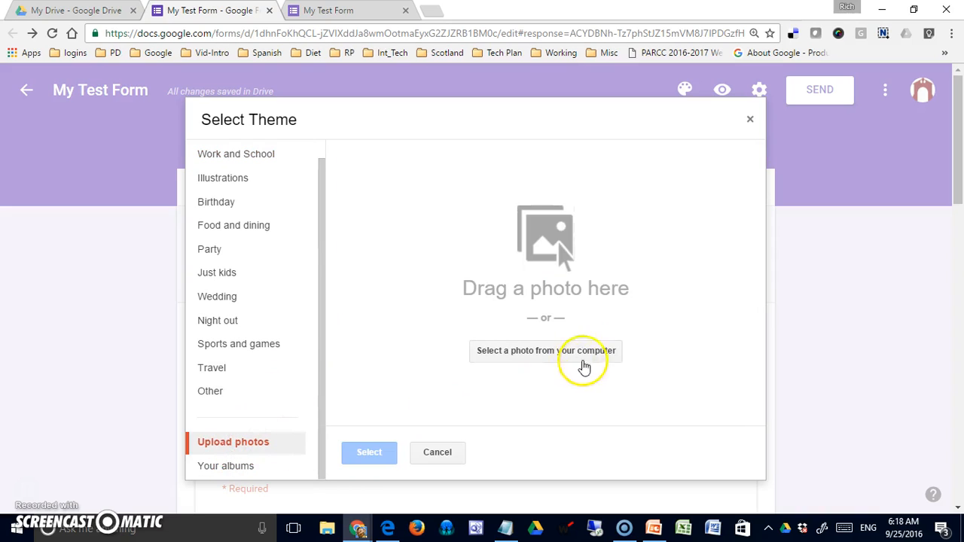
Try to use the photo from the October 17, 2015 album as the form's header image
click(230, 466)
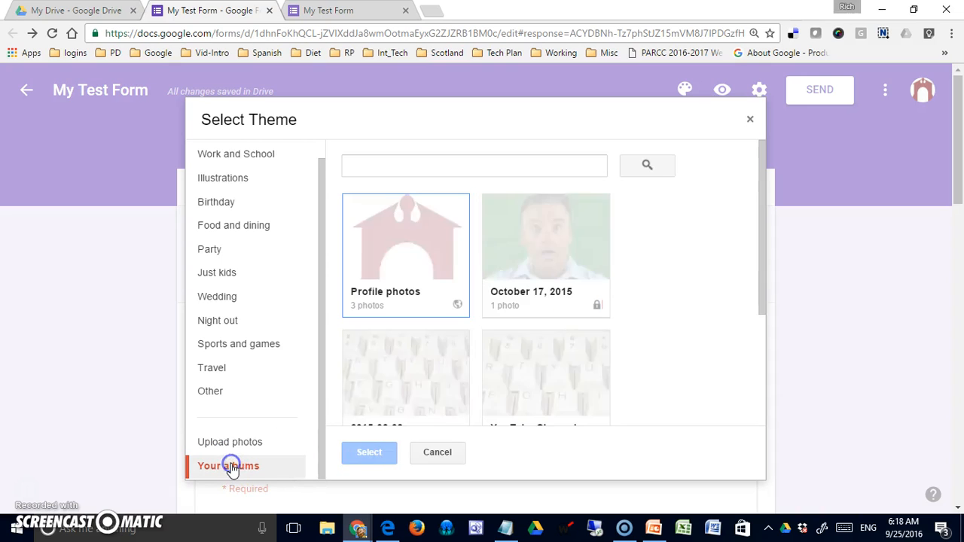
click(561, 296)
click(370, 461)
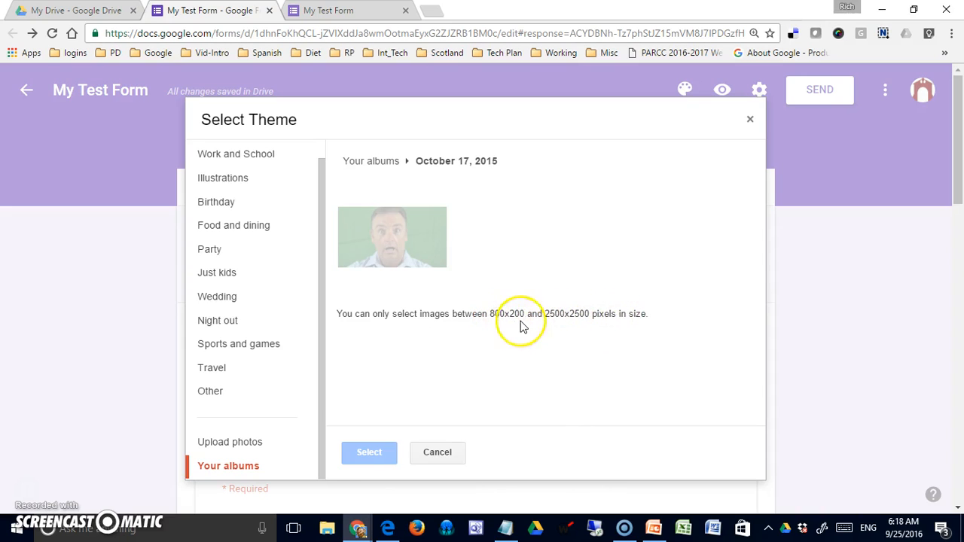
Choose the keyboard photo images.jpg from the 2015-02-08 album for the form's header
click(249, 465)
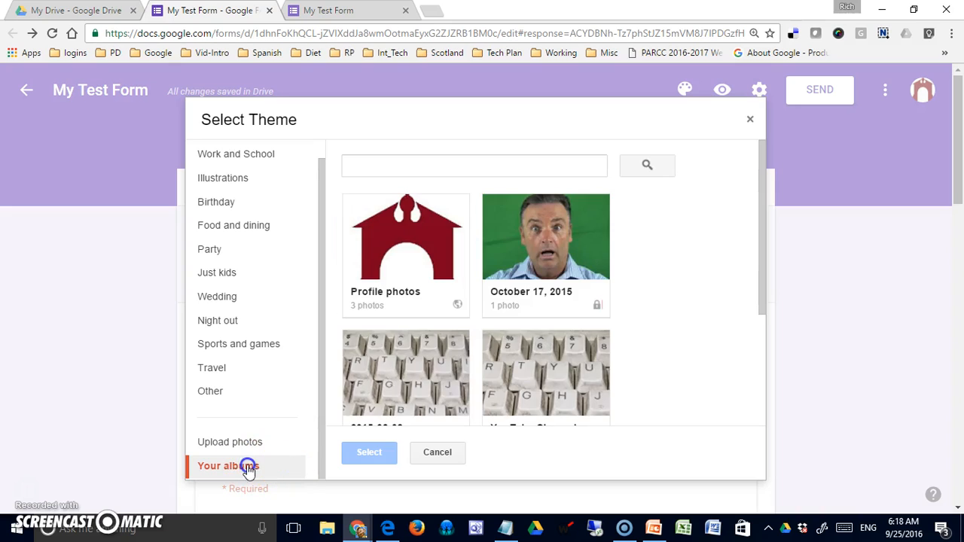
click(421, 363)
click(422, 264)
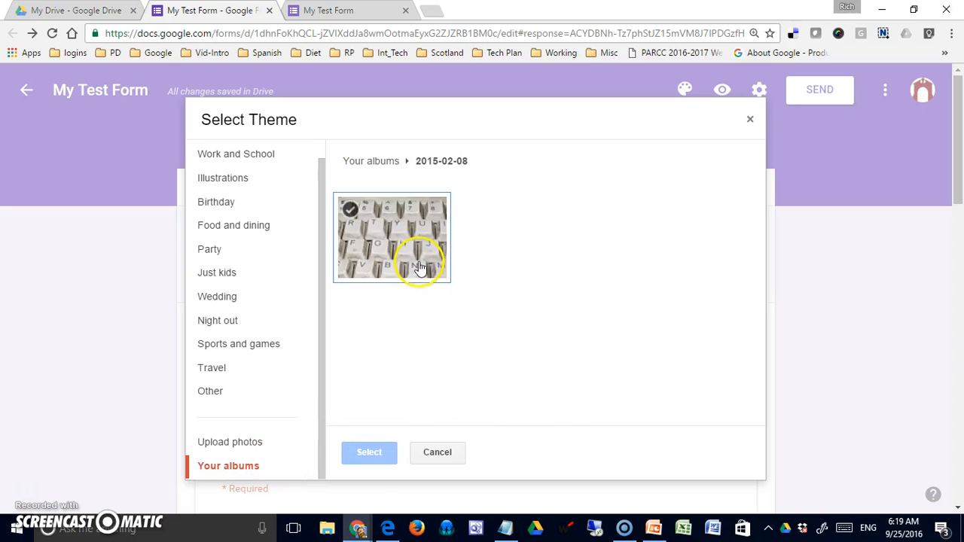
click(375, 456)
Enlarge the crop region to the photo's width, move it down over the F-G-H-J key row and apply it as the header
drag(530, 307, 516, 288)
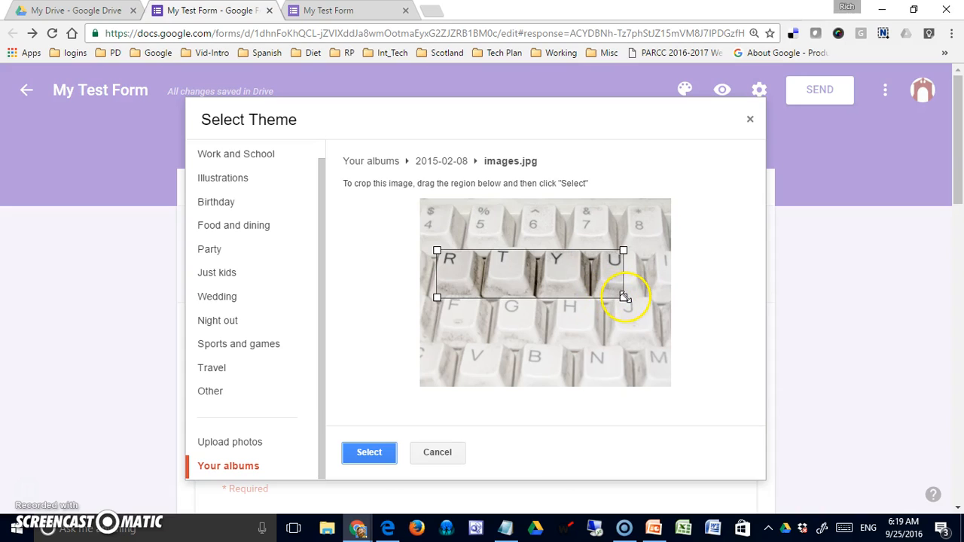
drag(624, 296, 660, 343)
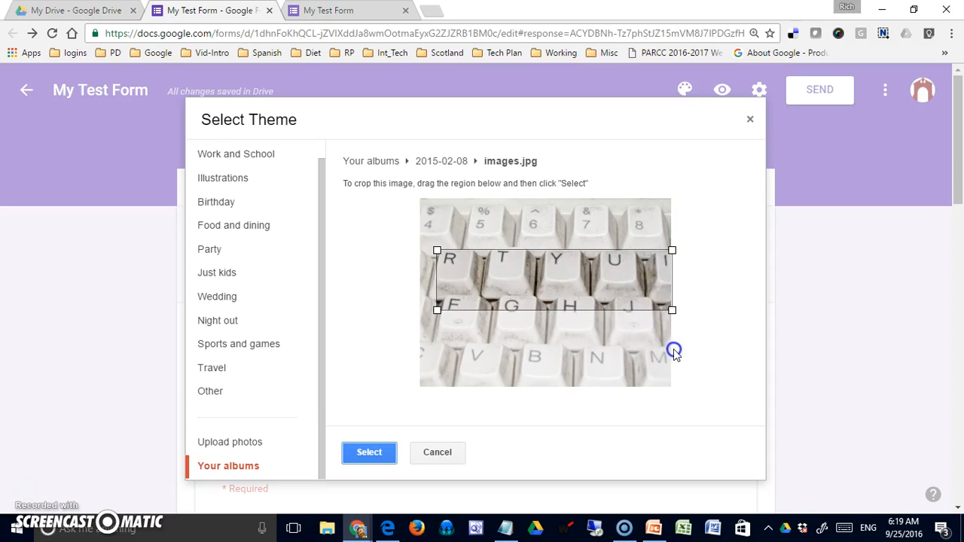
drag(437, 312, 423, 319)
drag(494, 309, 480, 351)
click(376, 457)
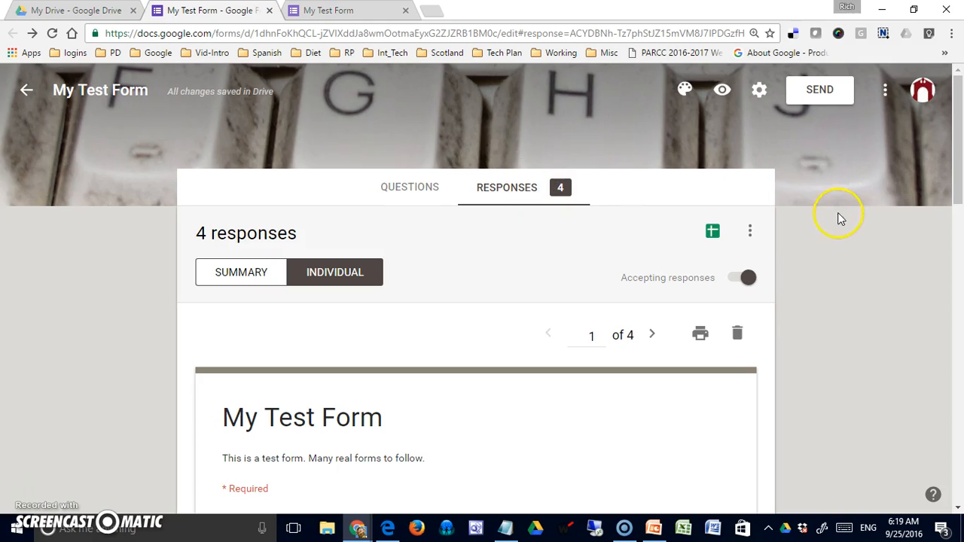
Change the form's theme colour to dark blue, preview the live form and close both preview tabs
click(685, 90)
click(693, 197)
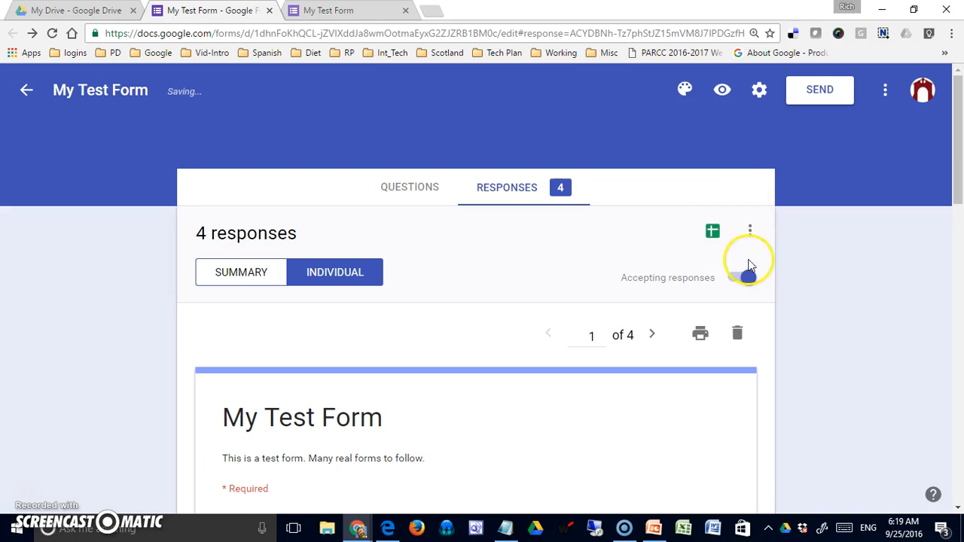
click(722, 91)
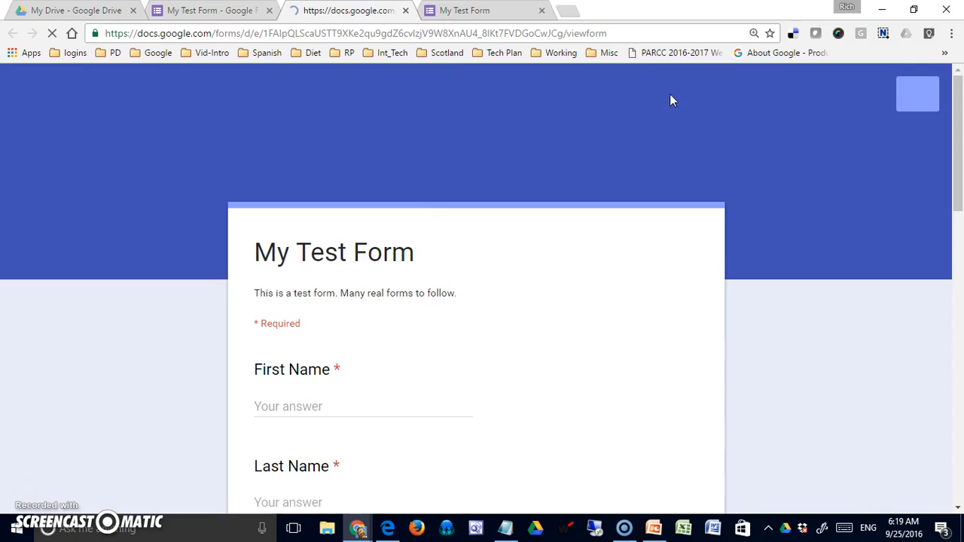
scroll(397, 336, down, 4)
scroll(385, 264, up, 4)
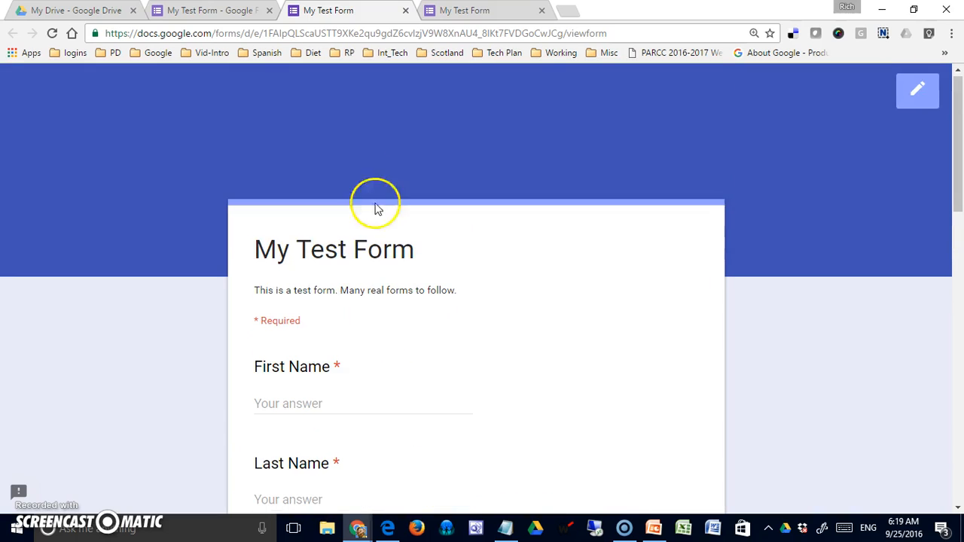
click(406, 11)
click(400, 11)
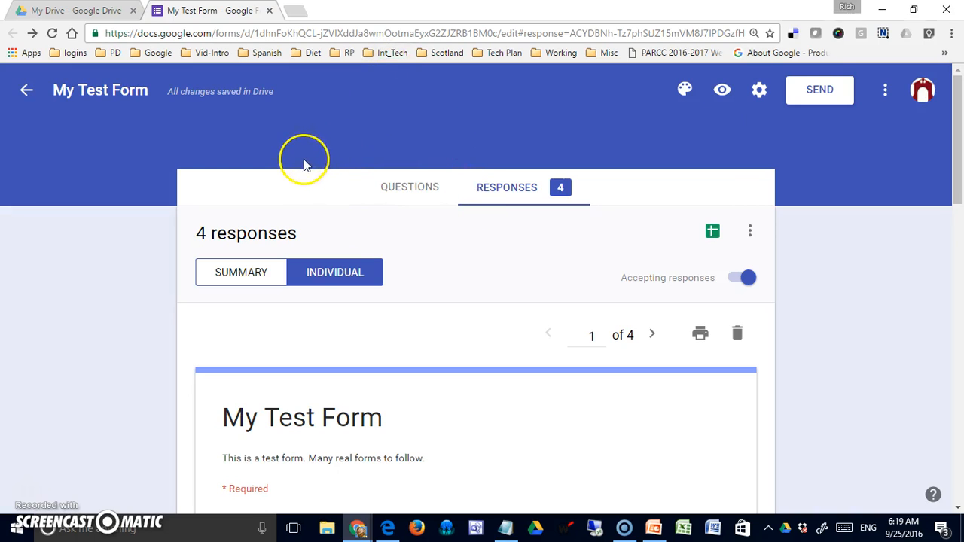
Open the form settings and try out Limit to 1 response, Edit after submit and See summary charts, turning each off again
click(760, 92)
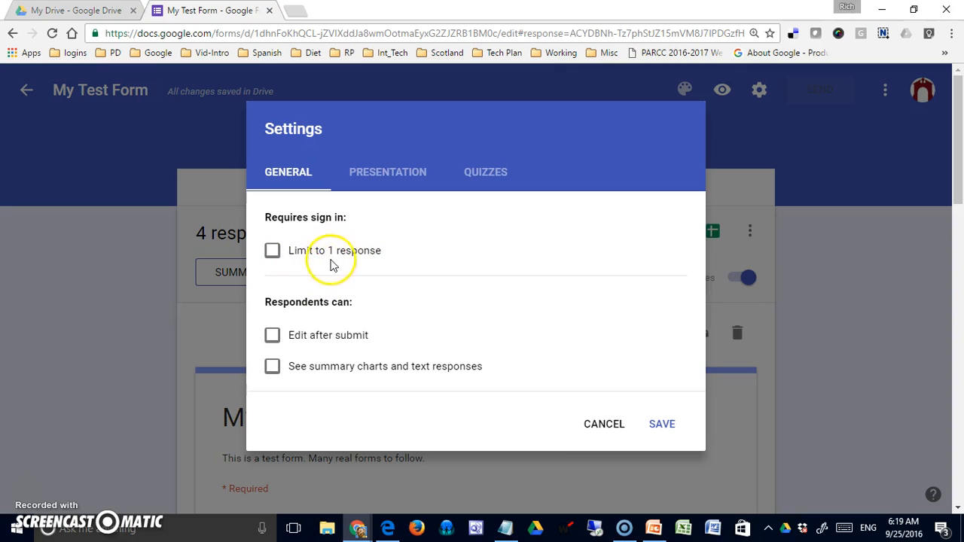
click(273, 252)
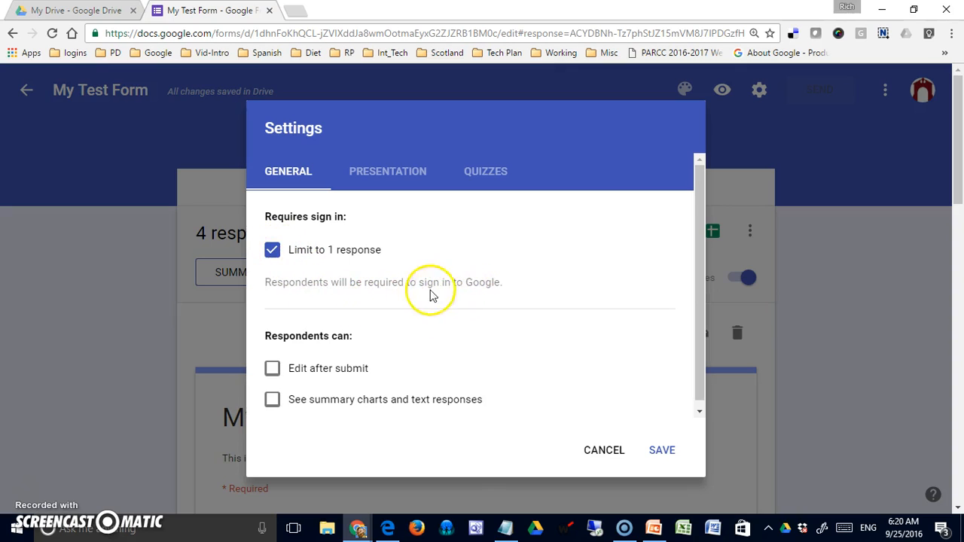
click(272, 251)
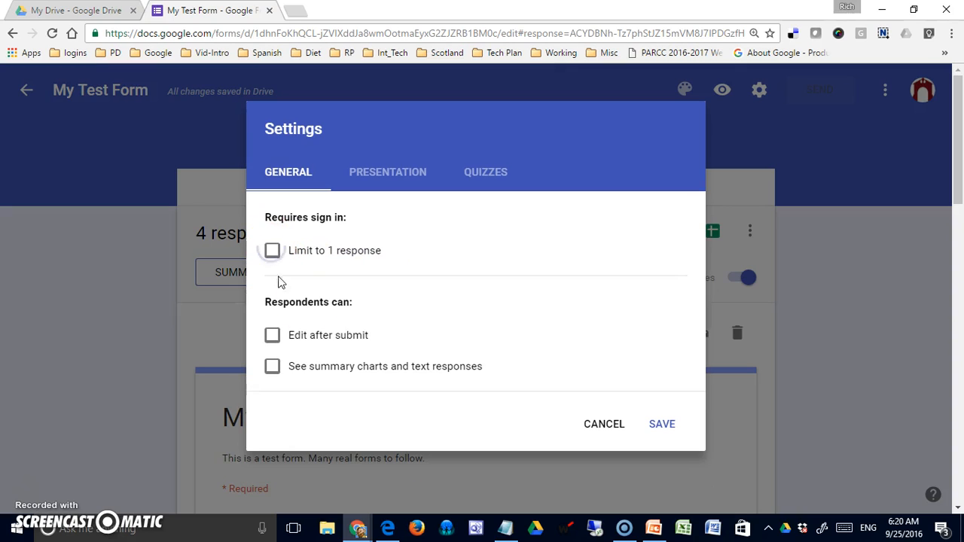
click(273, 337)
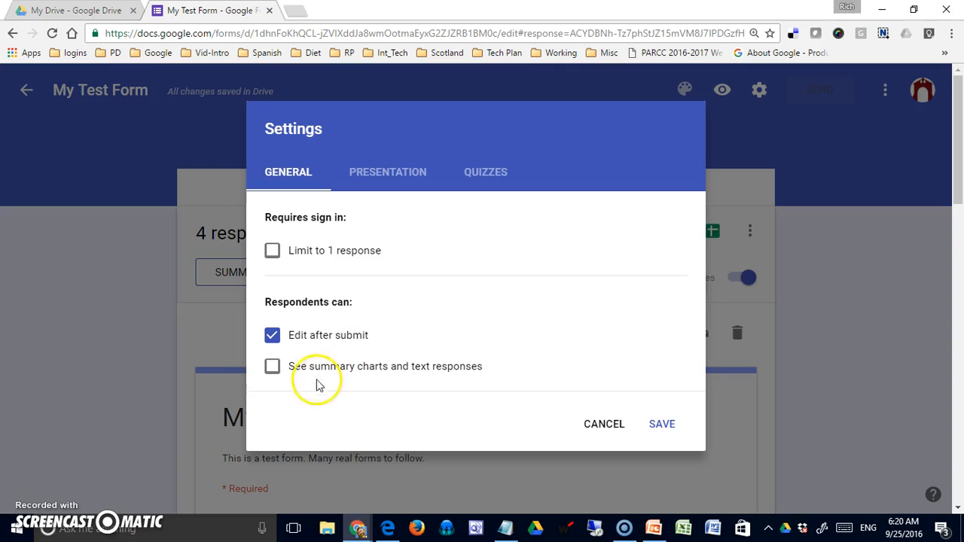
click(273, 367)
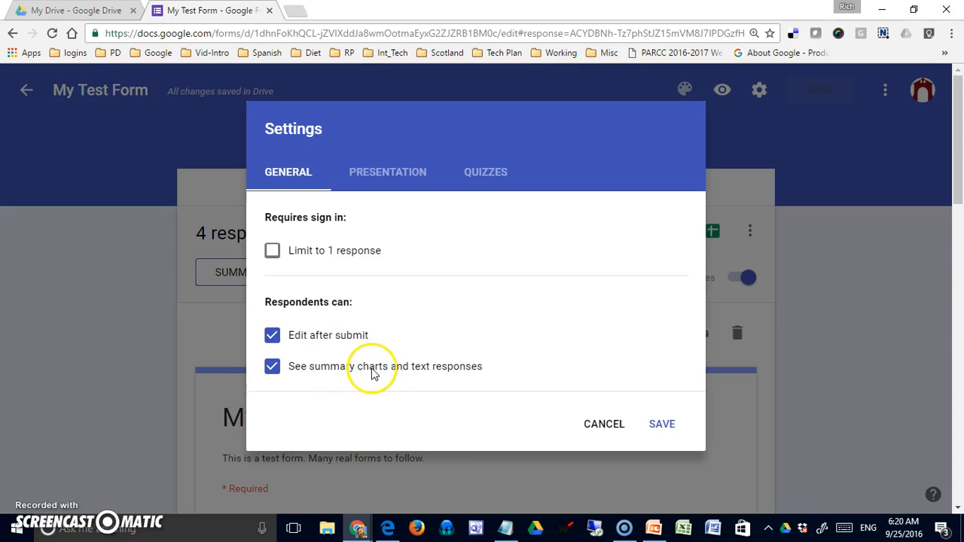
click(273, 368)
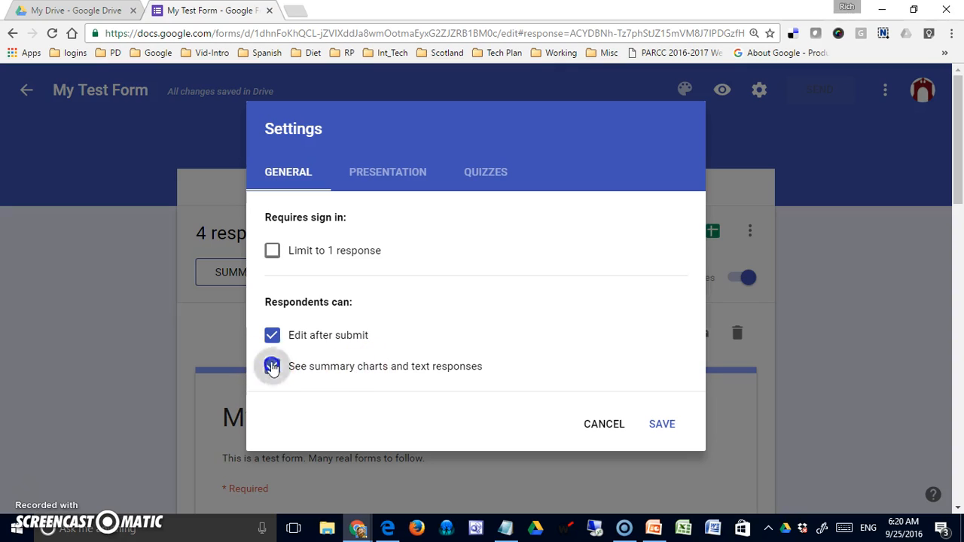
click(276, 338)
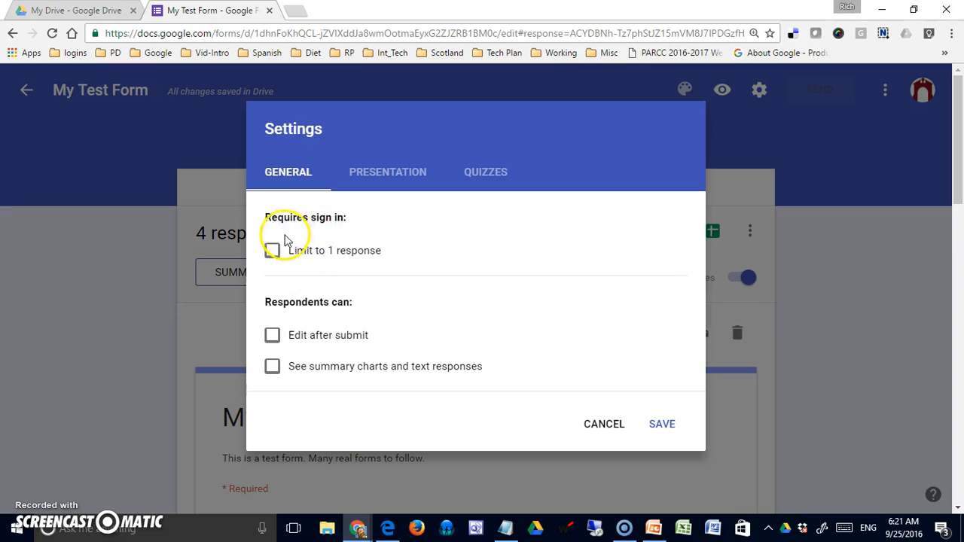
Turn on Show progress bar and Shuffle question order in the form's Presentation settings
click(387, 174)
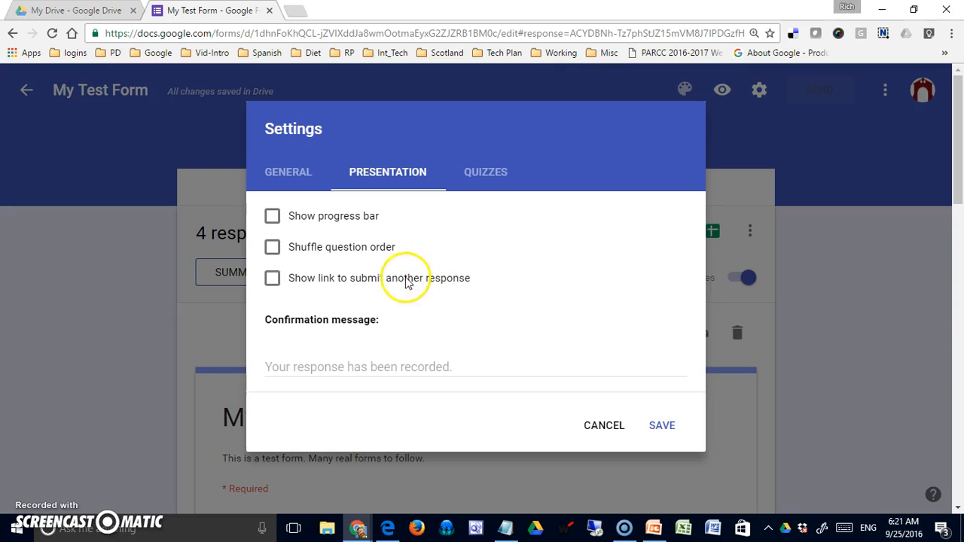
click(273, 218)
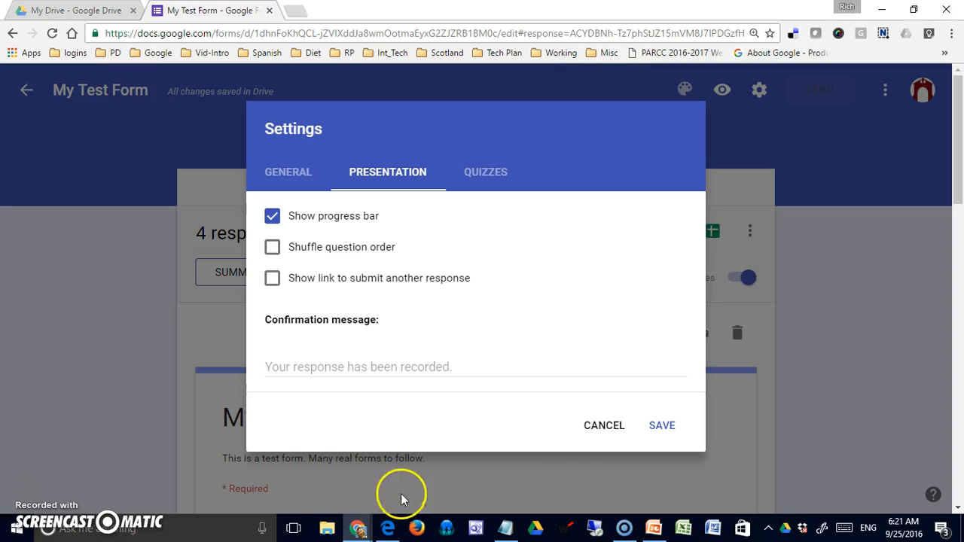
click(273, 247)
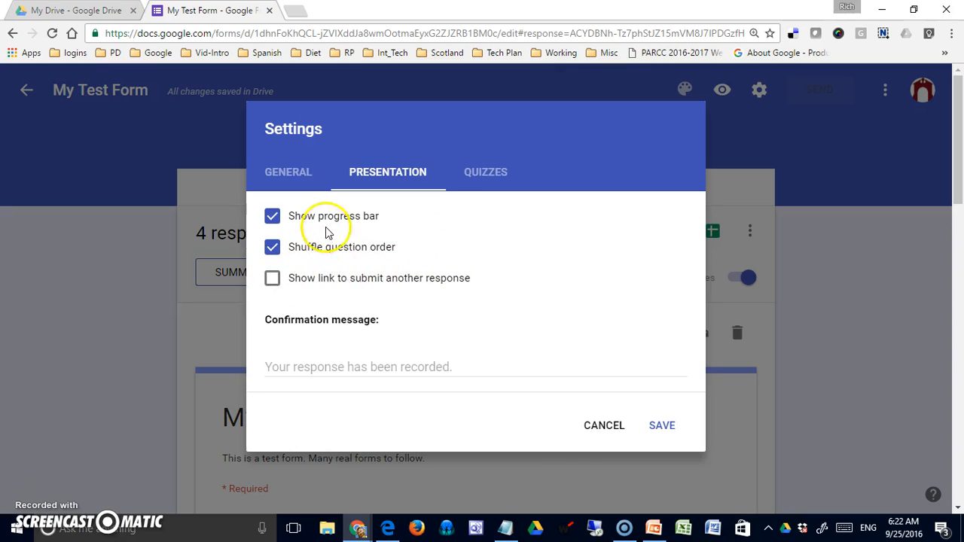
Enter the confirmation message "Thank you for completing the survey. Go to Google Clasroom."
click(303, 369)
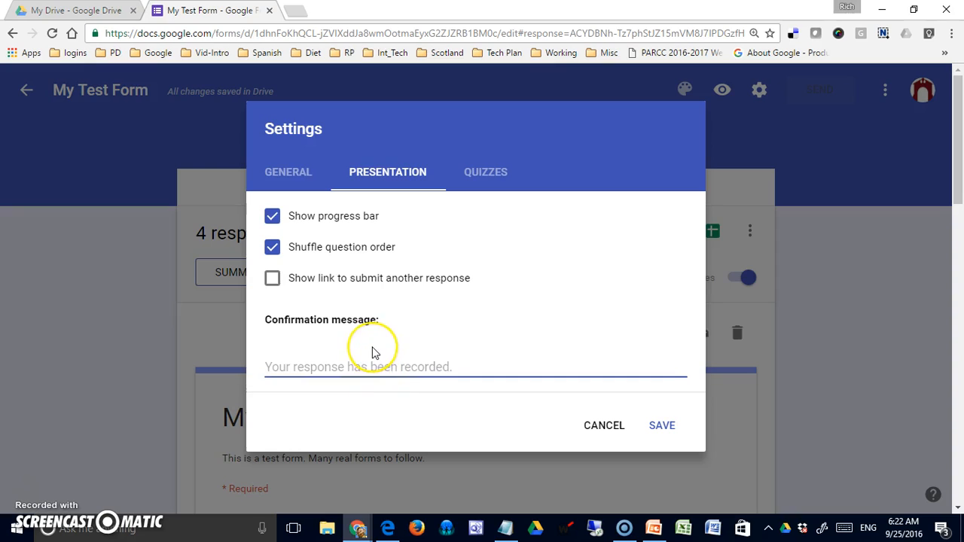
text(Thank you for cvom)
key(BackSpace)
key(BackSpace)
key(BackSpace)
text(ompleting )
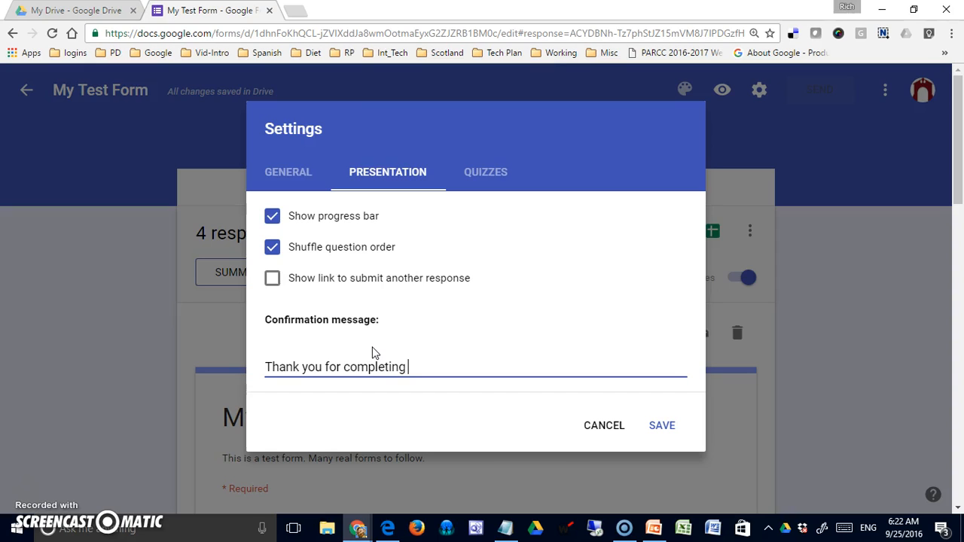
text(the survey. Go to Googl)
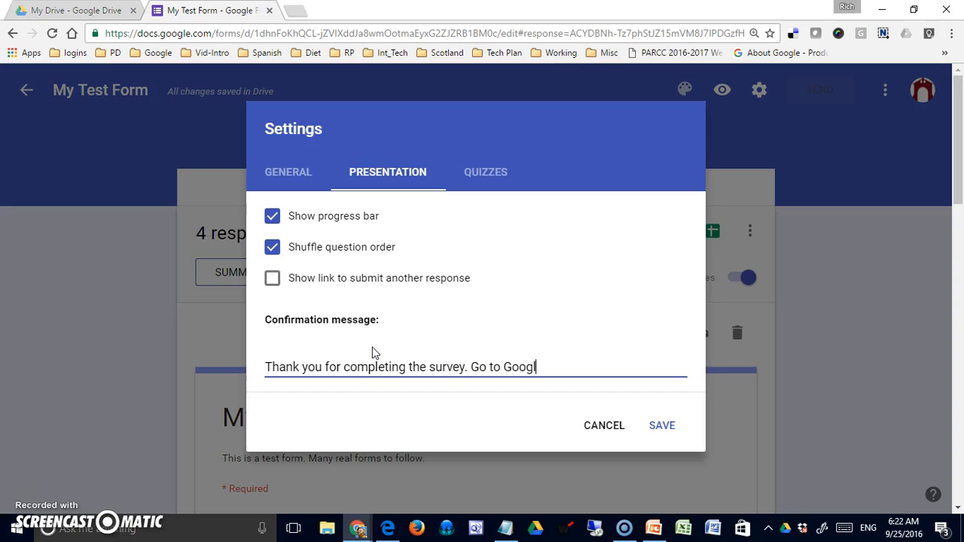
text(e Clasroom.)
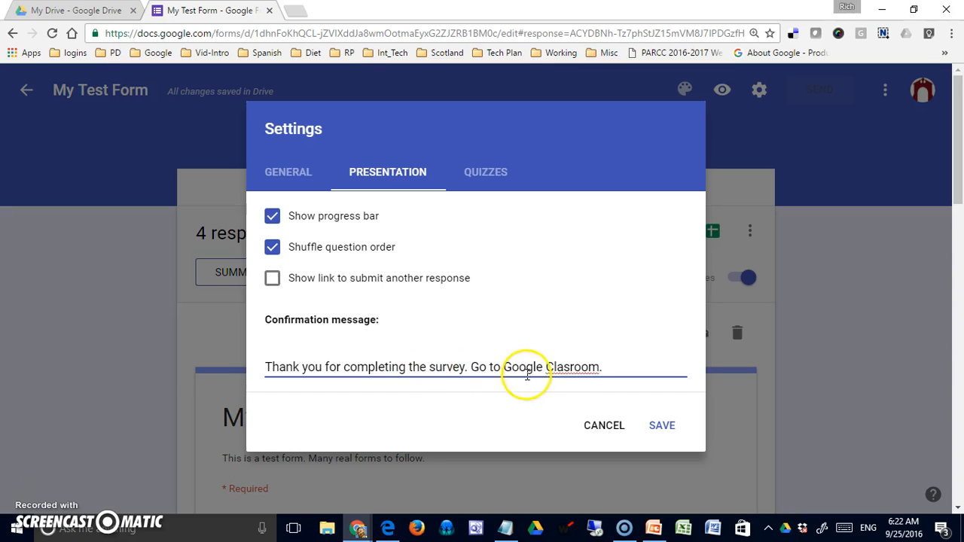
Correct the spelling to "Classroom" and extend the end of the confirmation message with "for your assignment."
click(569, 367)
text(s)
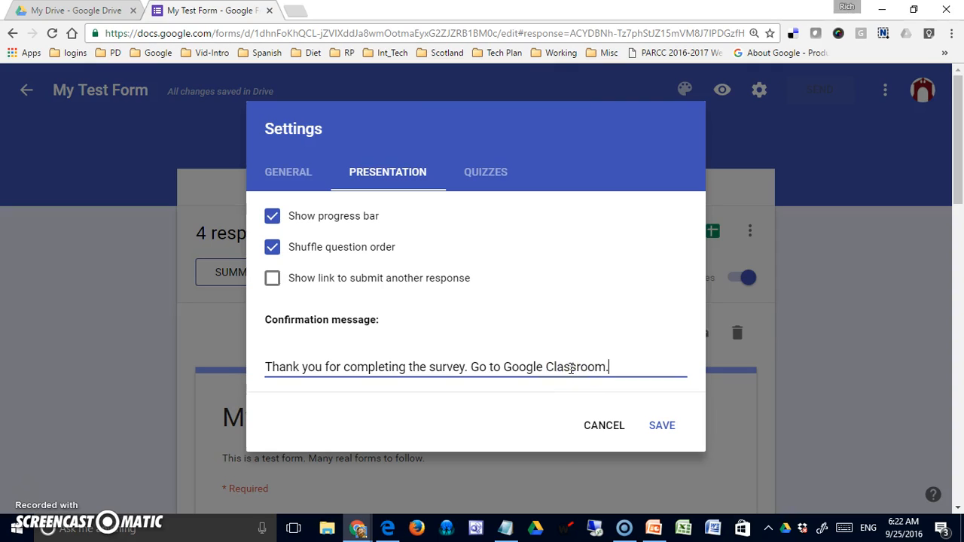
key(End)
key(BackSpace)
text(for your assignment.)
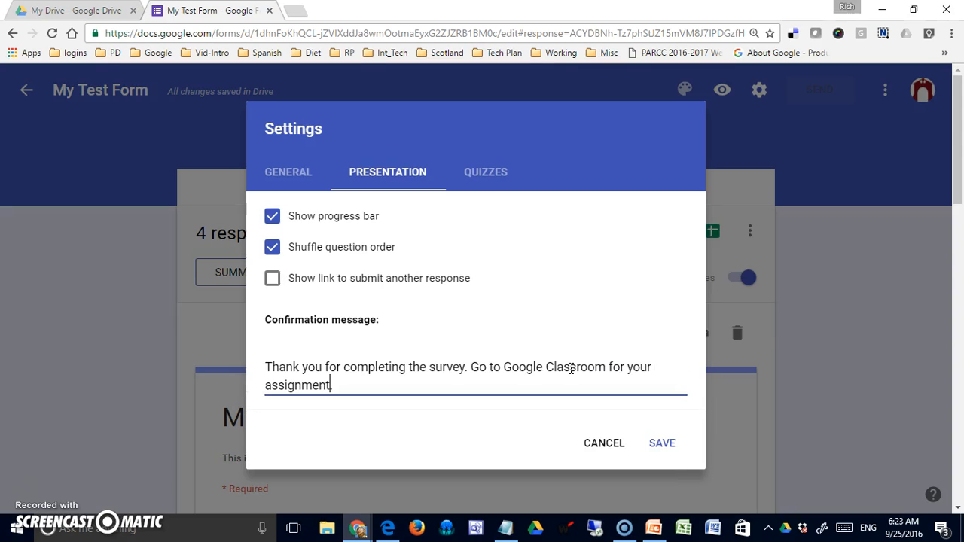
click(51, 476)
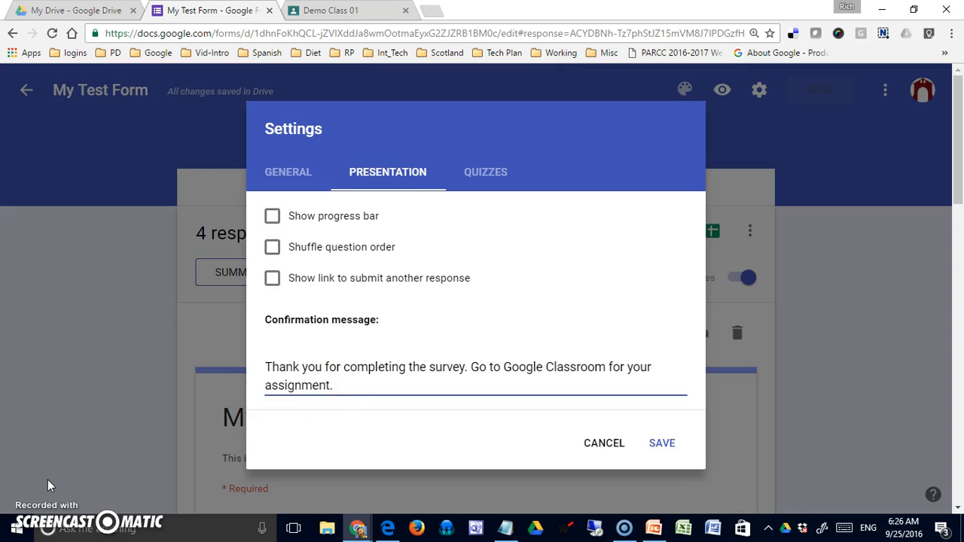
key(Return)
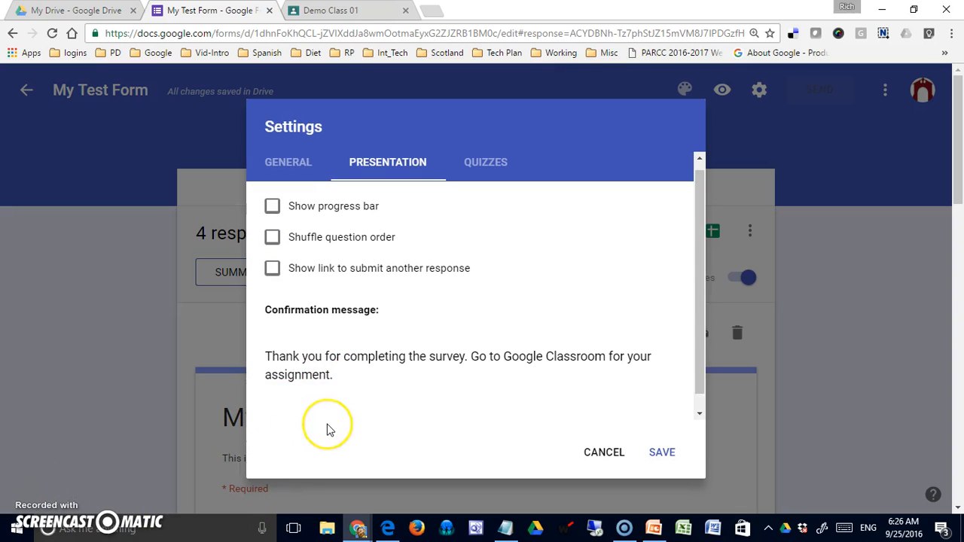
click(79, 490)
click(23, 494)
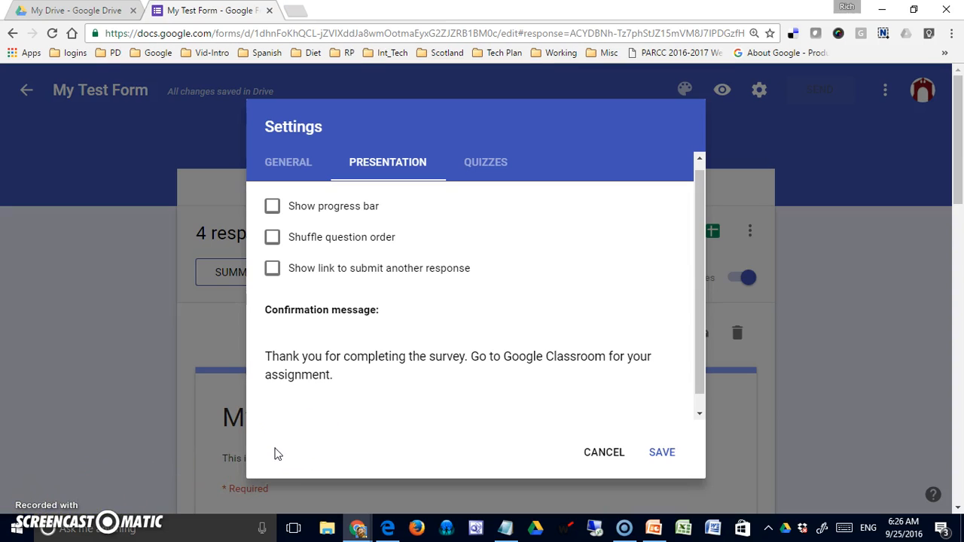
click(299, 411)
text(https://classroom.google.com)
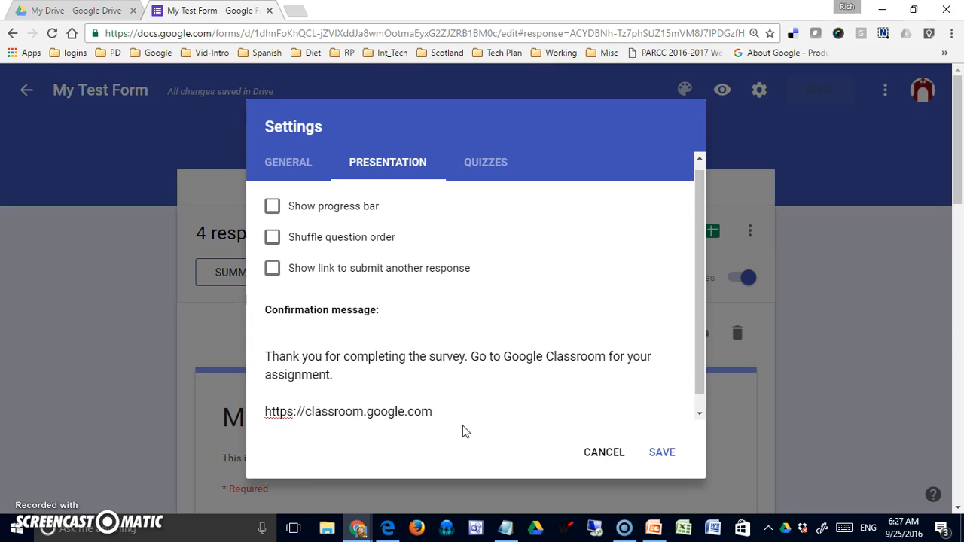
click(662, 453)
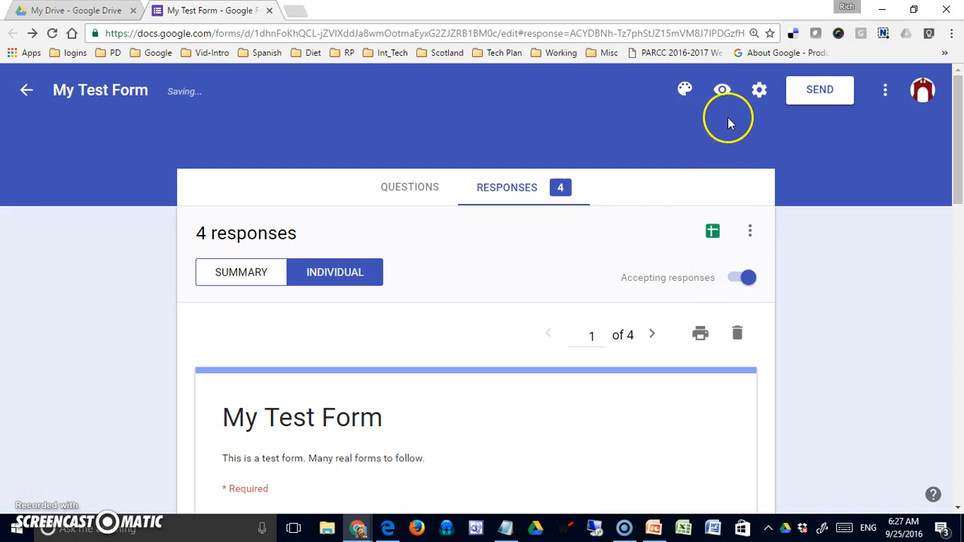
Preview the live form and fill in the respondent's first name and last name
click(724, 91)
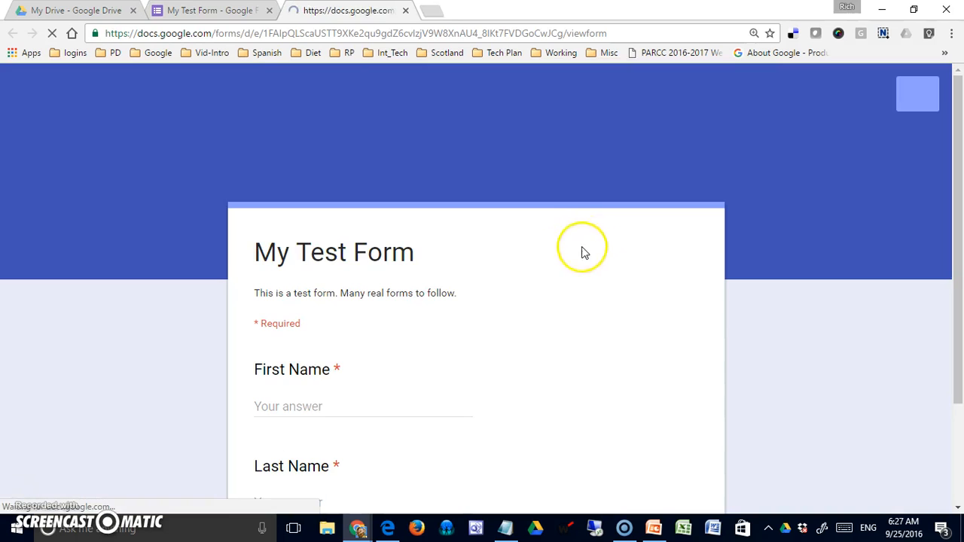
click(303, 411)
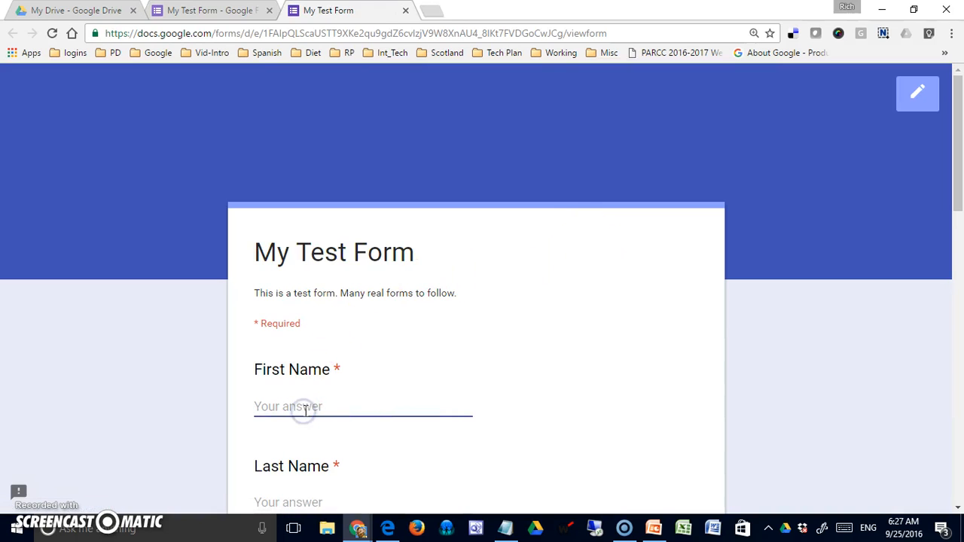
text(Wilma)
key(Tab)
text(Fli)
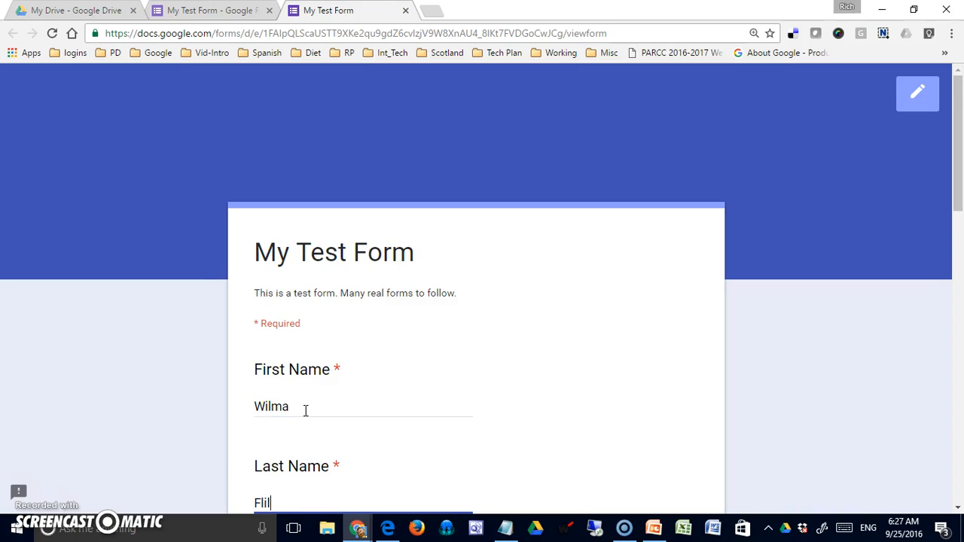
text(lntstone)
scroll(377, 403, down, 4)
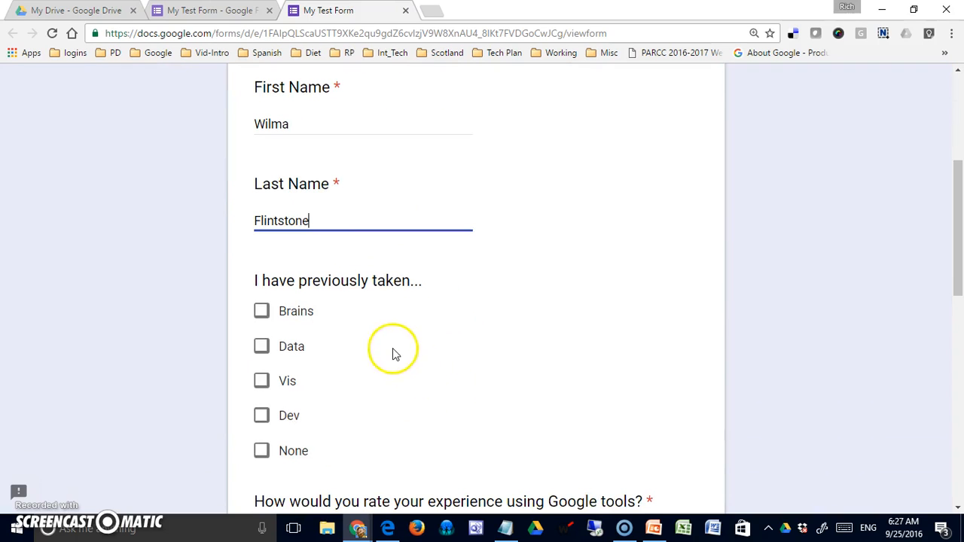
Select Brains, Data, Vis and Dev as previously taken, and rate the experience using Google tools as 6
click(262, 312)
click(262, 345)
click(261, 381)
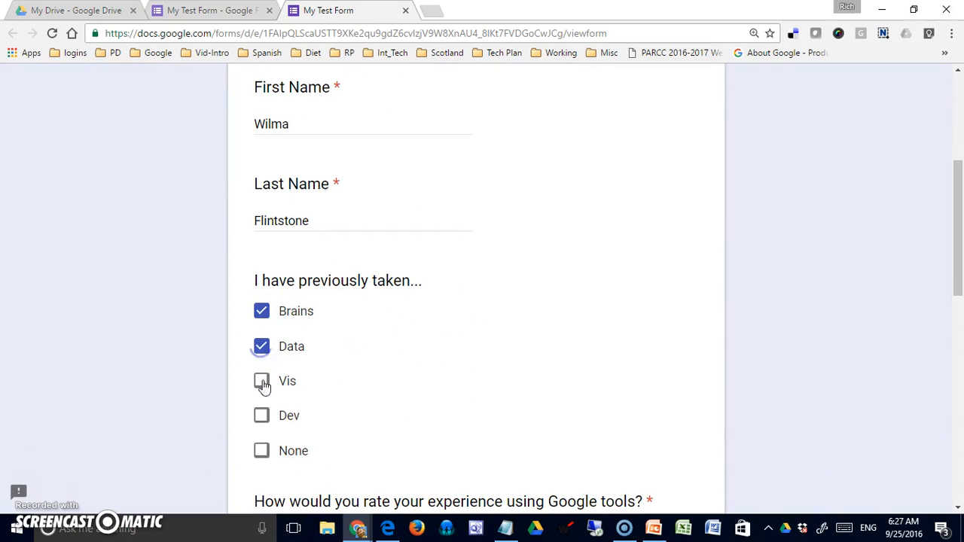
click(260, 415)
scroll(357, 426, down, 4)
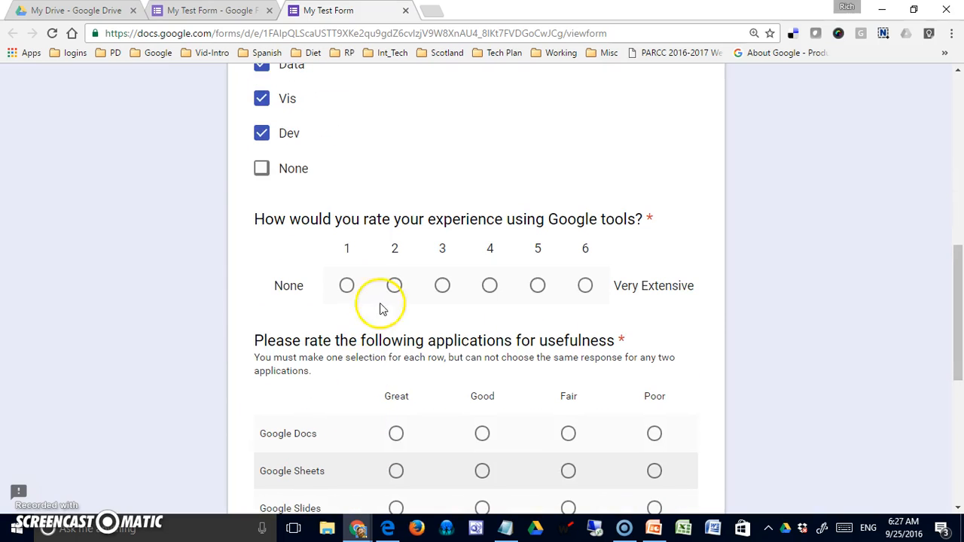
click(595, 287)
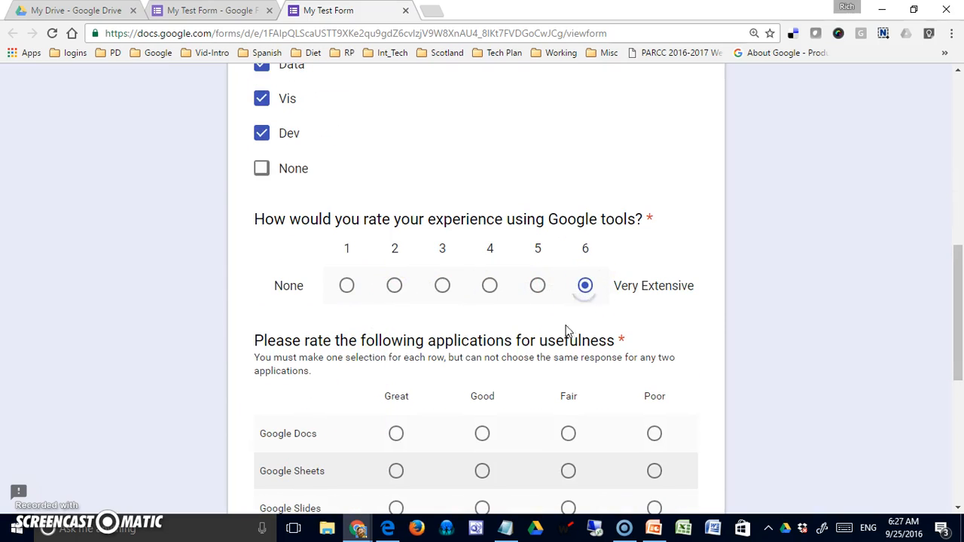
Rate Google Docs, Sheets, Slides and Forms as Great for usefulness, and give Google Forms an overall rating of 6
scroll(565, 346, down, 3)
click(397, 223)
click(395, 261)
click(395, 298)
click(397, 333)
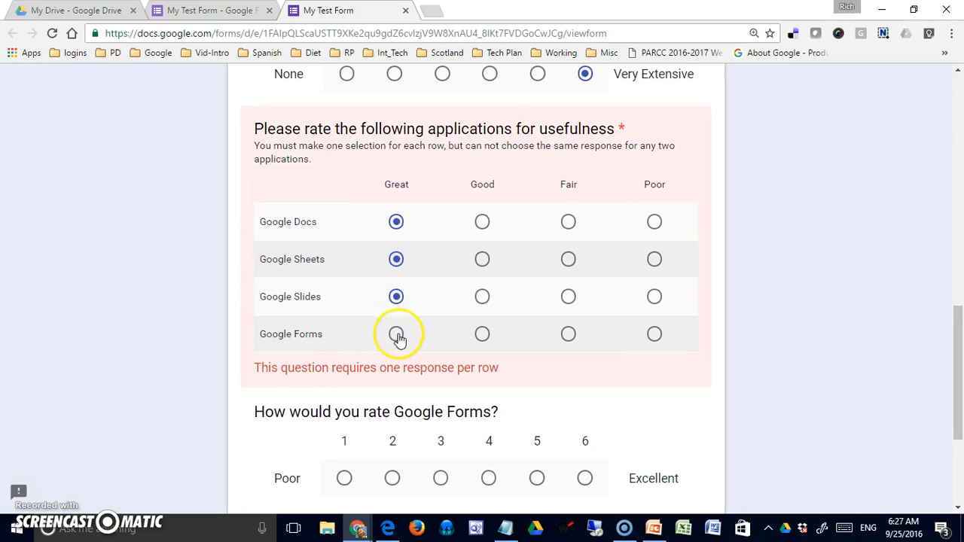
click(587, 463)
Submit the test response and check the Google Classroom link on the confirmation page, closing that page when done
scroll(588, 483, down, 3)
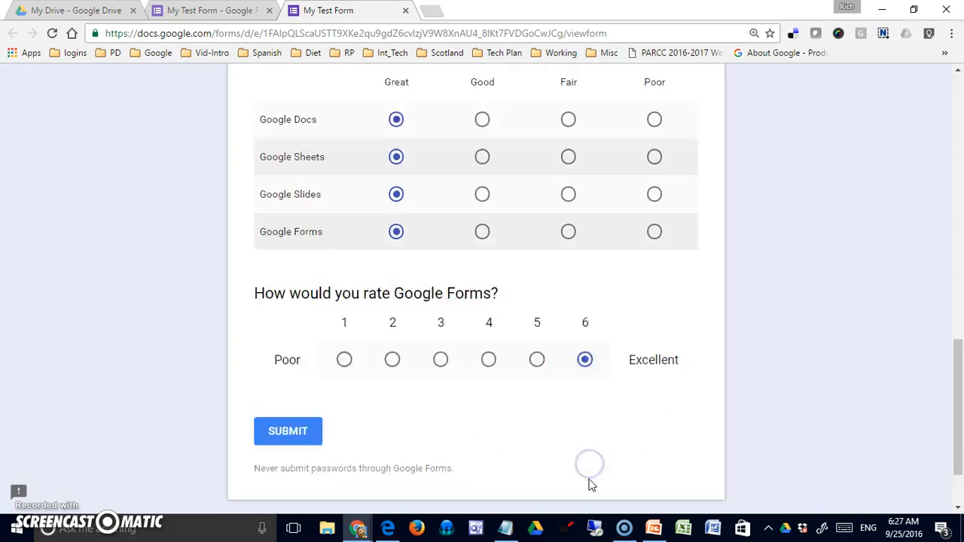
click(301, 348)
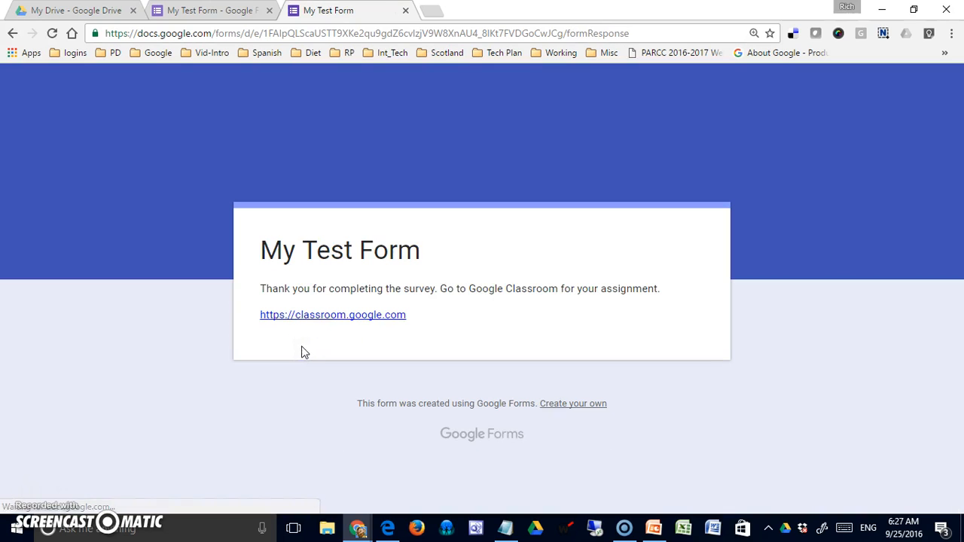
click(367, 320)
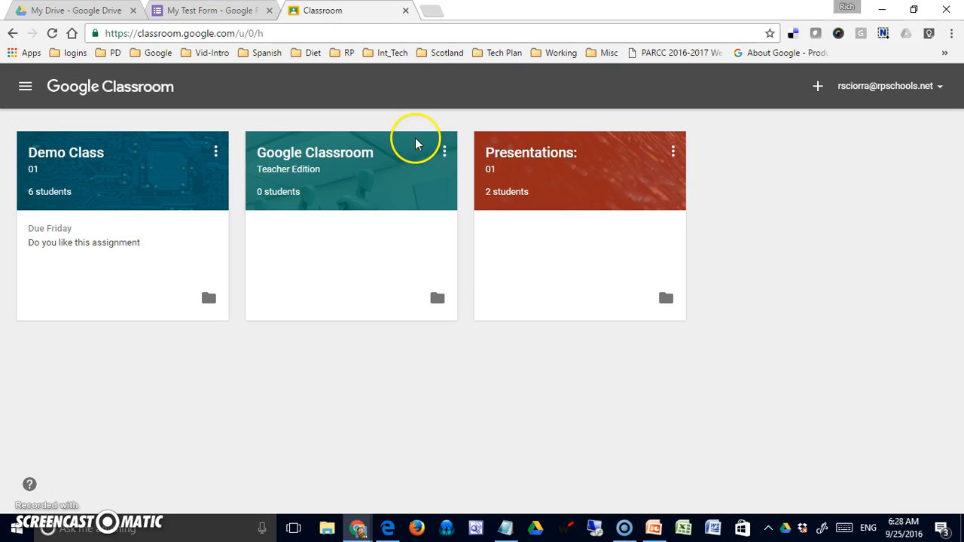
click(405, 11)
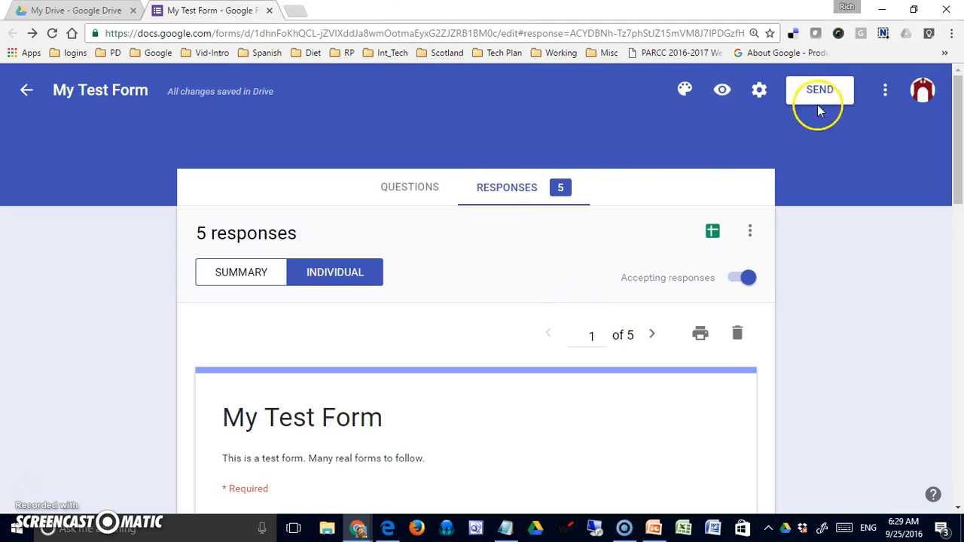
Open the form's pre-filled link page and close it without pre-filling any answers
click(885, 94)
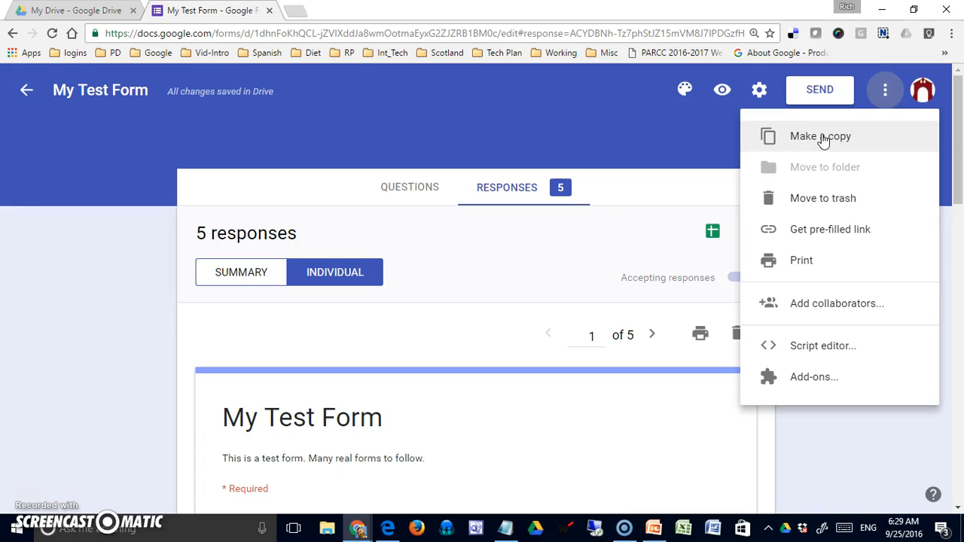
click(797, 205)
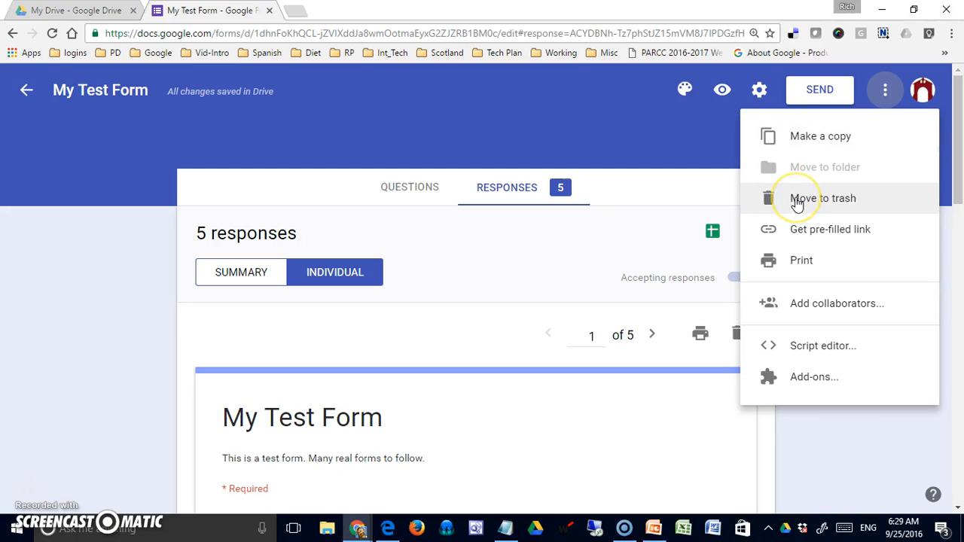
click(824, 230)
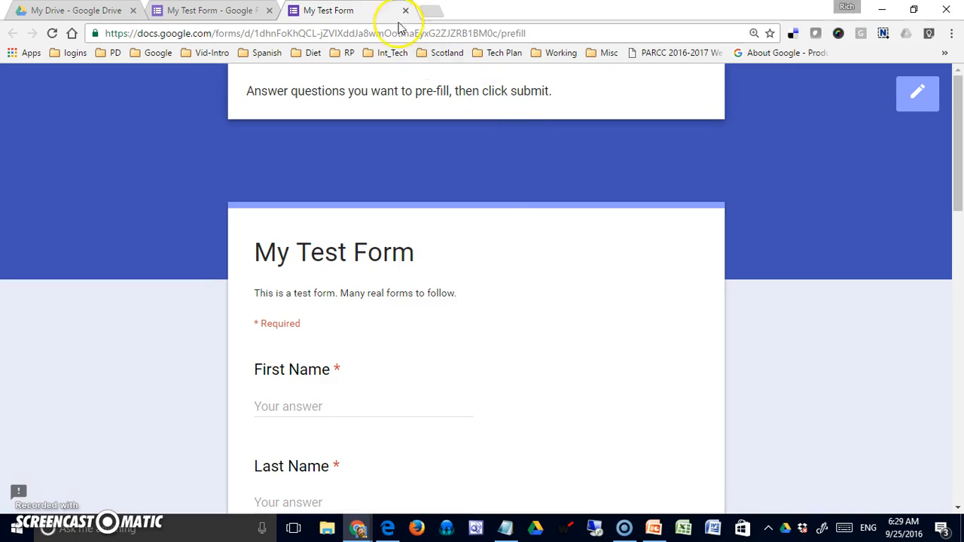
click(405, 11)
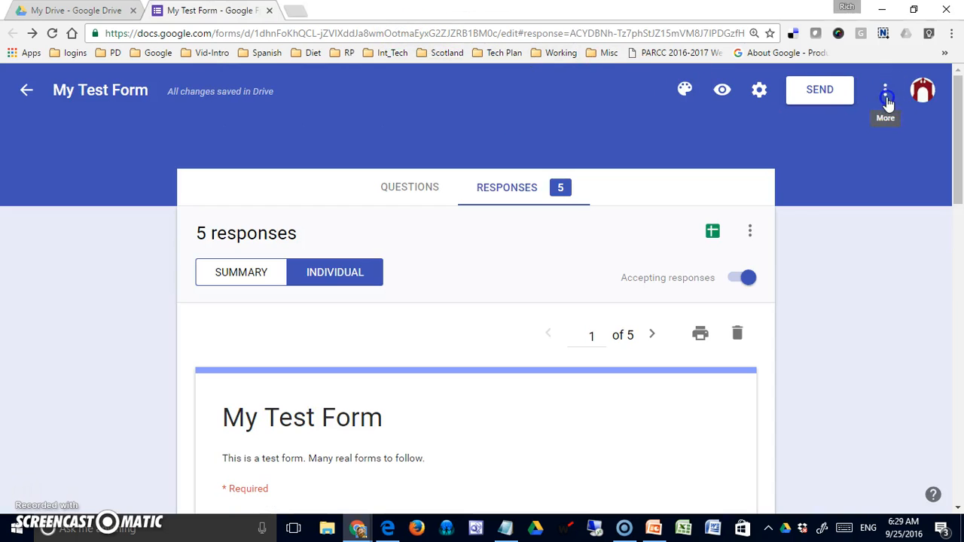
Review the form's collaborator sharing settings and close them without inviting anyone
click(886, 92)
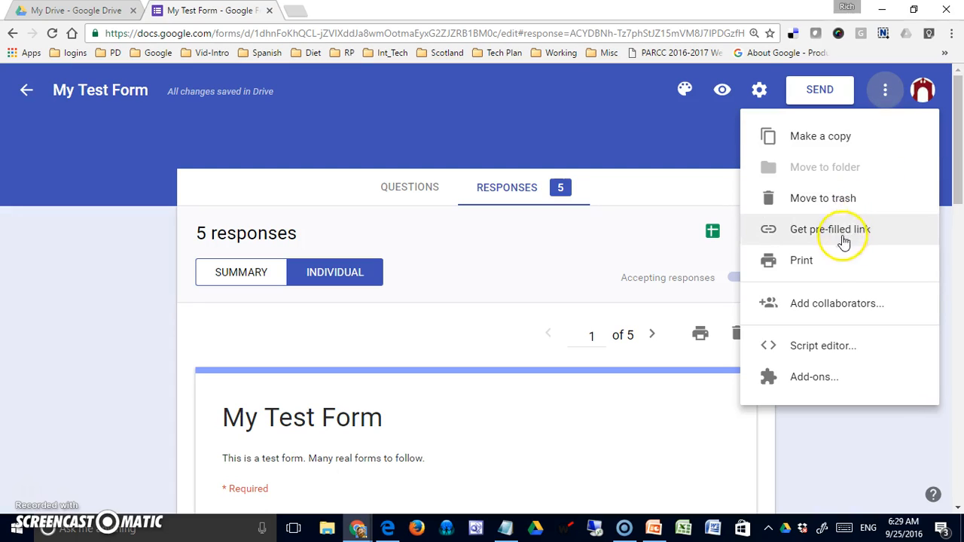
click(803, 305)
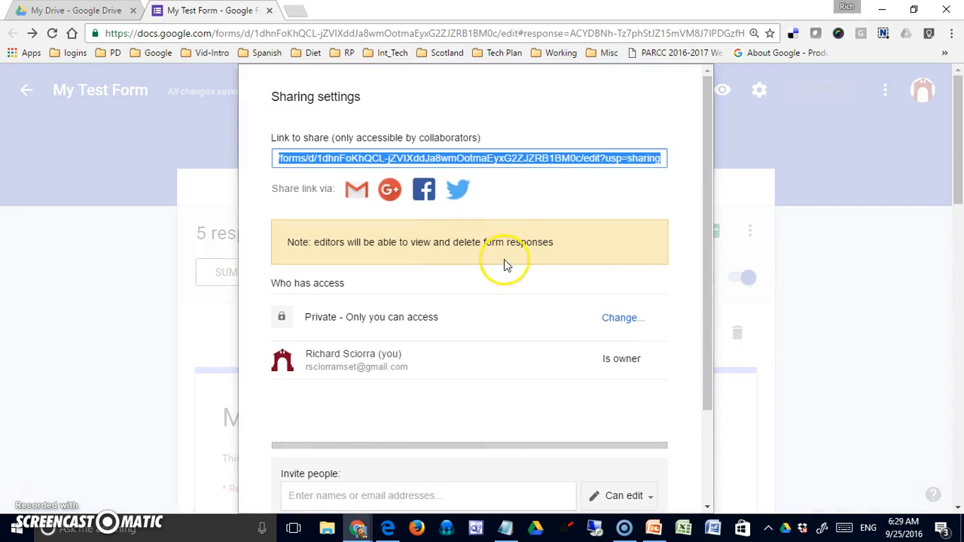
scroll(427, 258, down, 2)
scroll(369, 260, up, 2)
scroll(377, 261, down, 2)
click(281, 465)
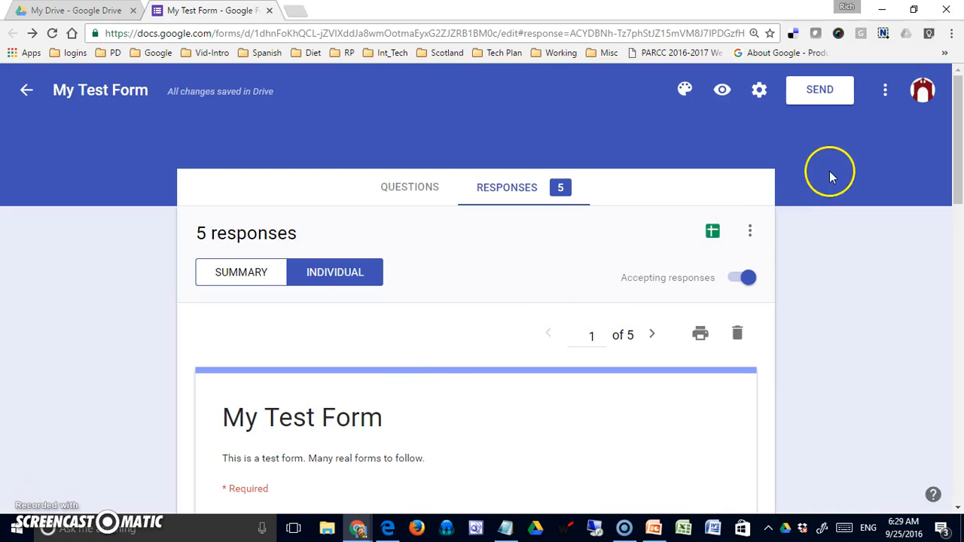
Examine the email options for sending the form, trying Include form in email on and off, and close without sending
click(827, 92)
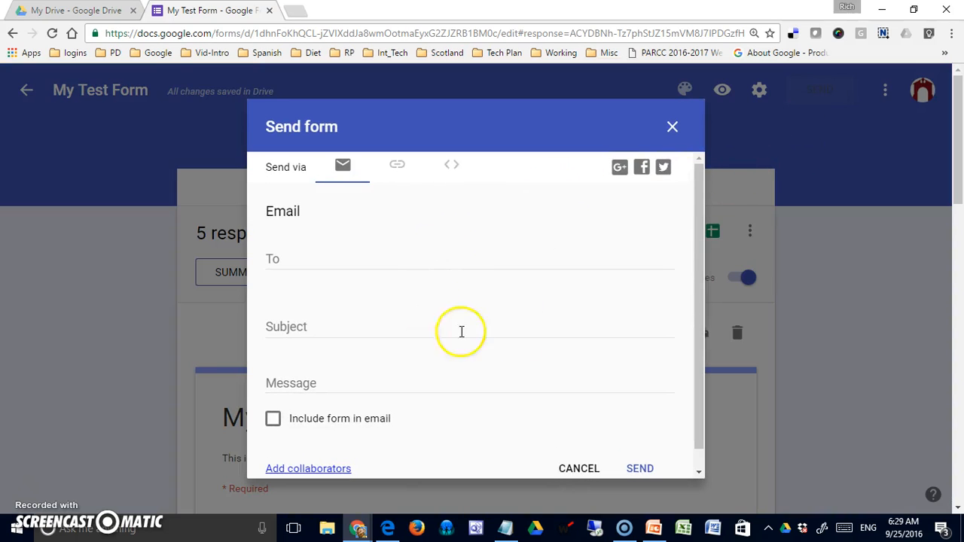
click(381, 261)
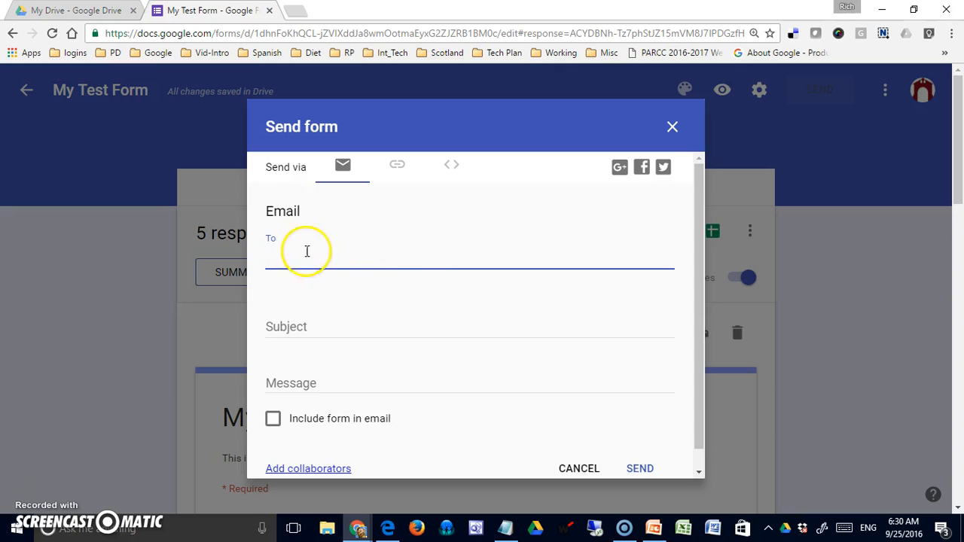
click(299, 323)
click(309, 383)
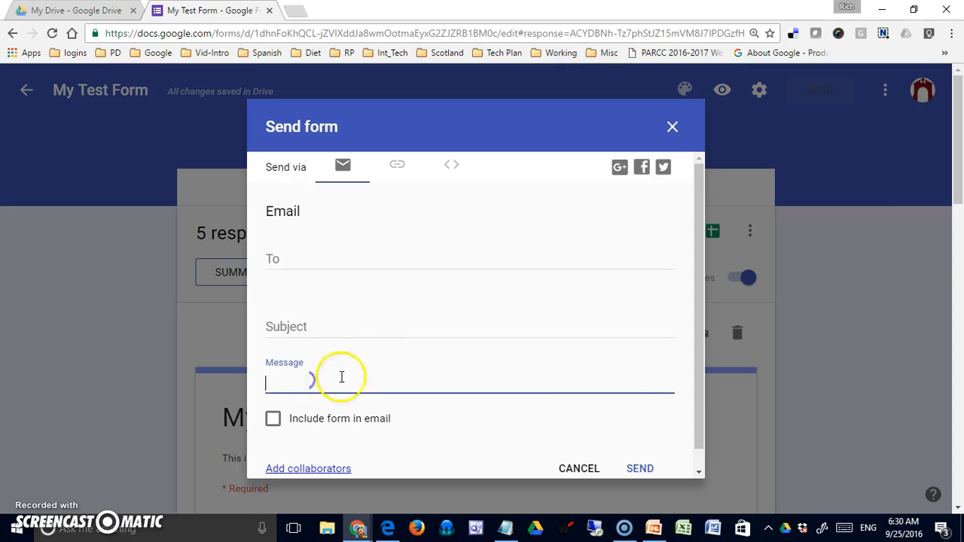
scroll(376, 369, down, 1)
click(273, 402)
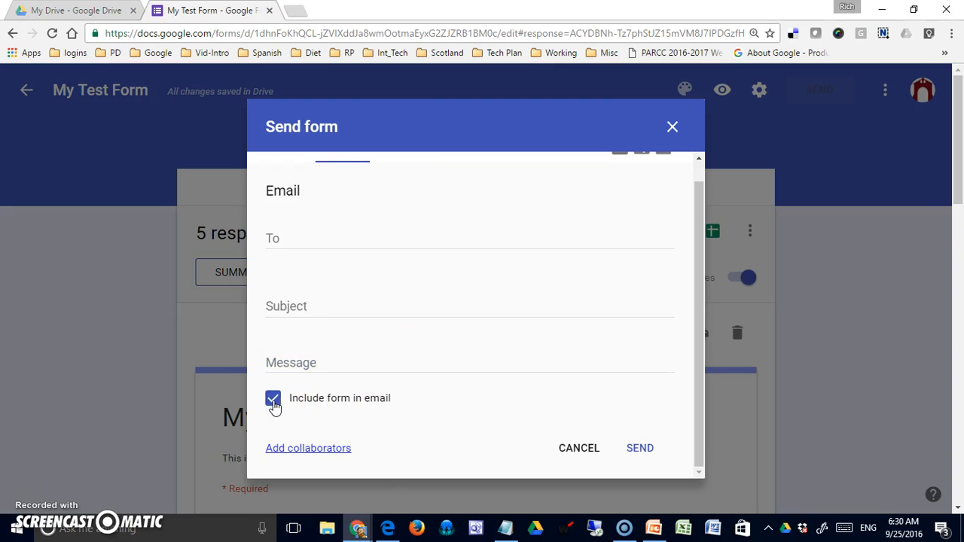
click(274, 402)
right_click(280, 450)
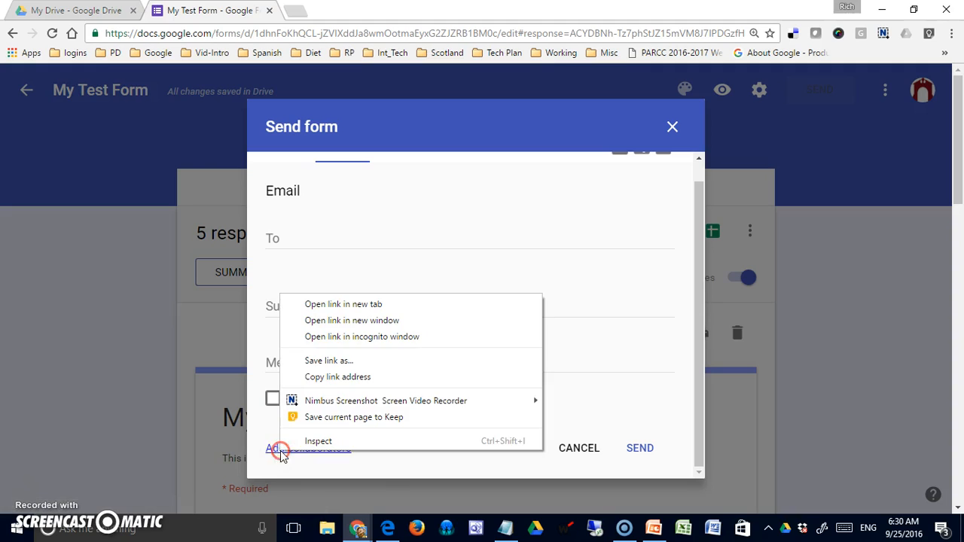
click(527, 279)
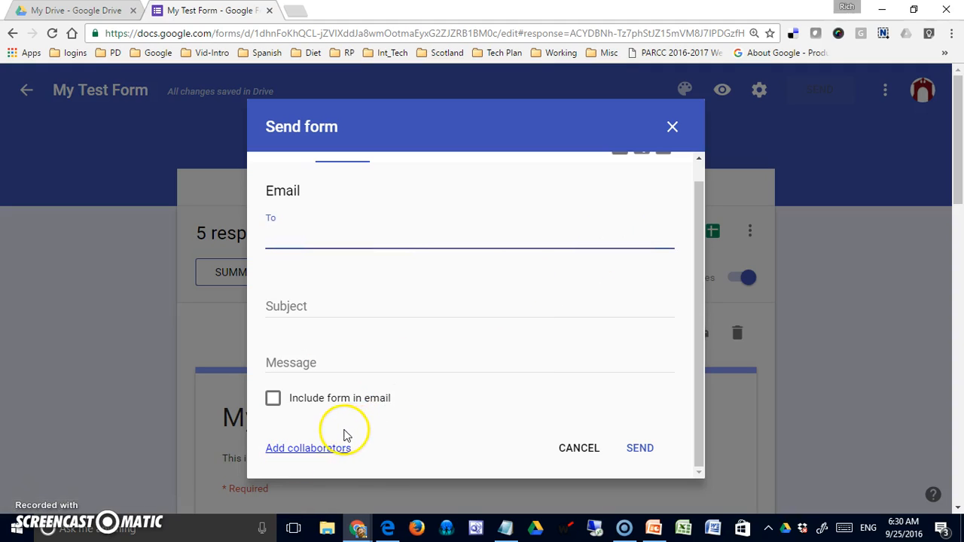
click(672, 128)
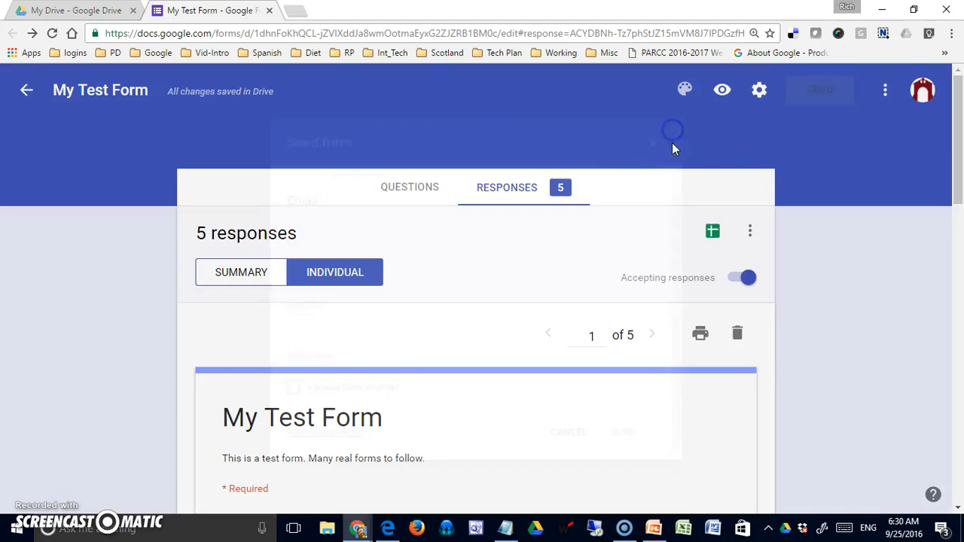